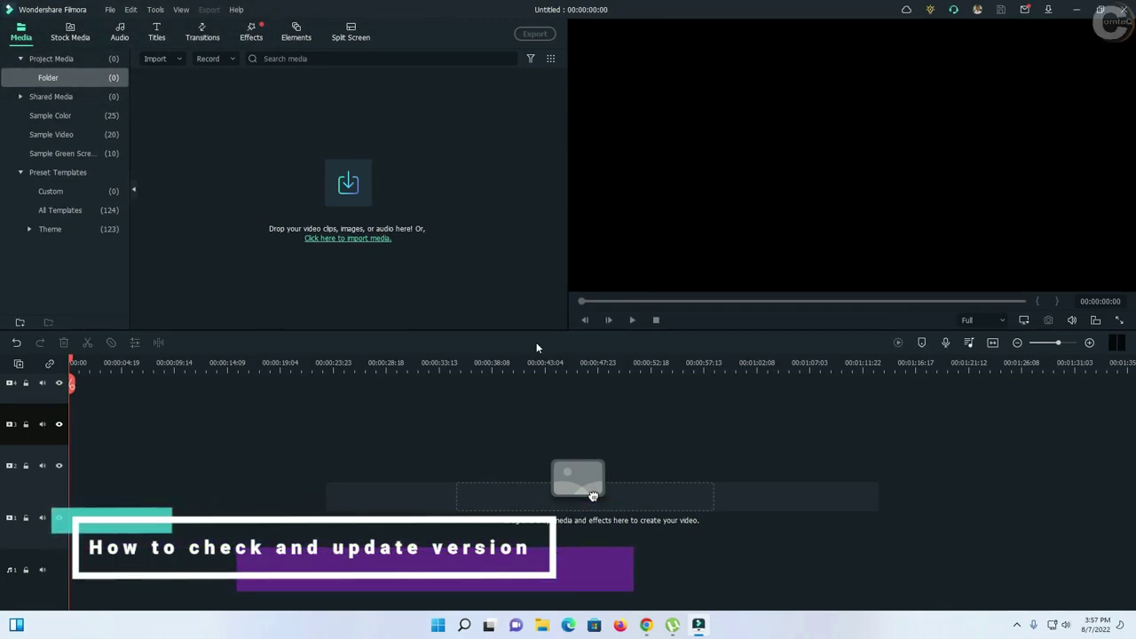
Check the installed program version in the About information and close it
{"action": "left_click", "coordinate": [236, 9]}
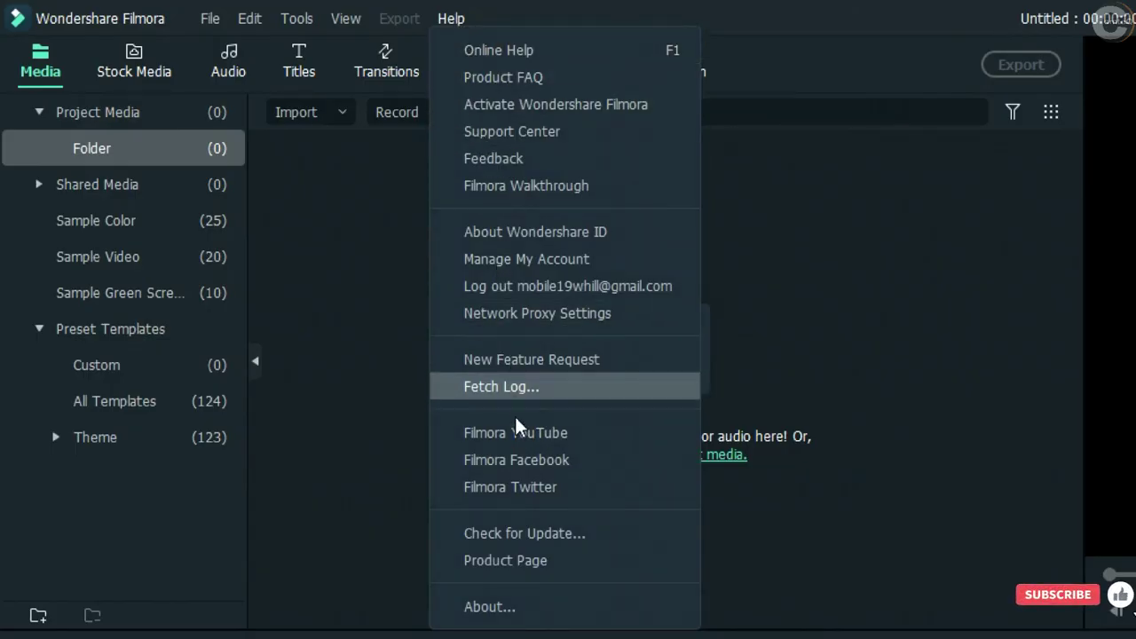
{"action": "left_click", "coordinate": [526, 615]}
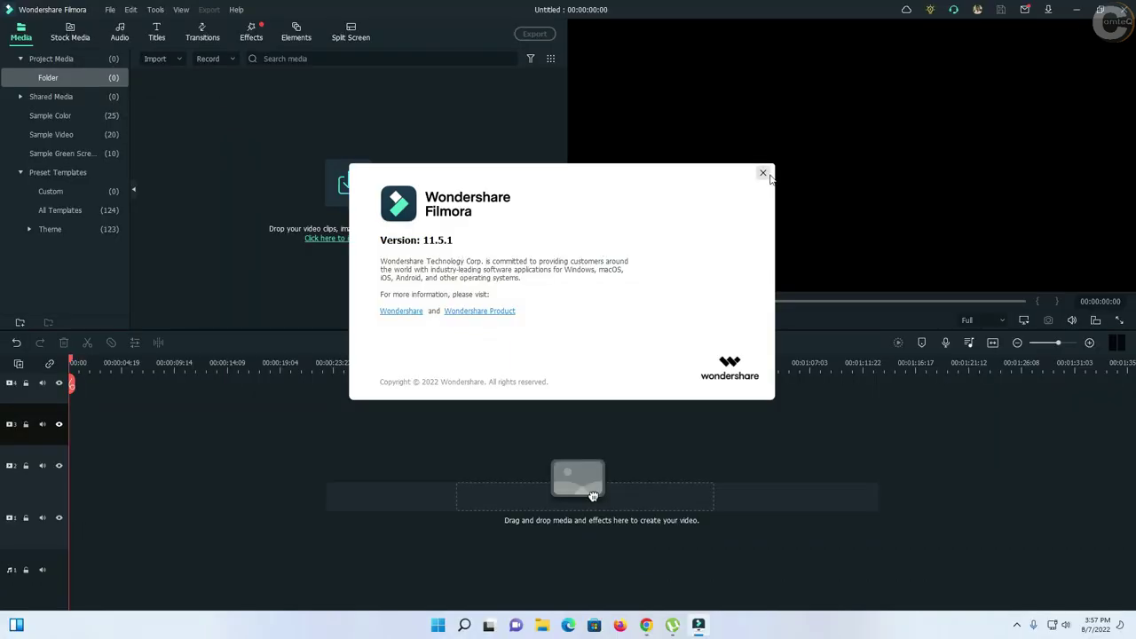
{"action": "left_click", "coordinate": [892, 150]}
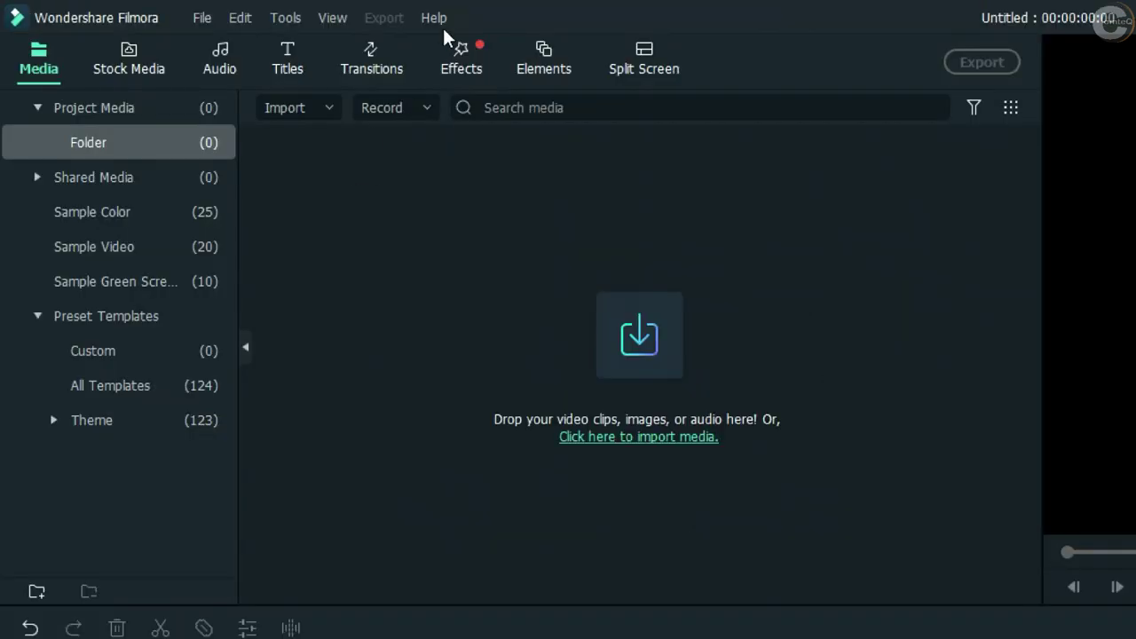
{"action": "left_click", "coordinate": [442, 20]}
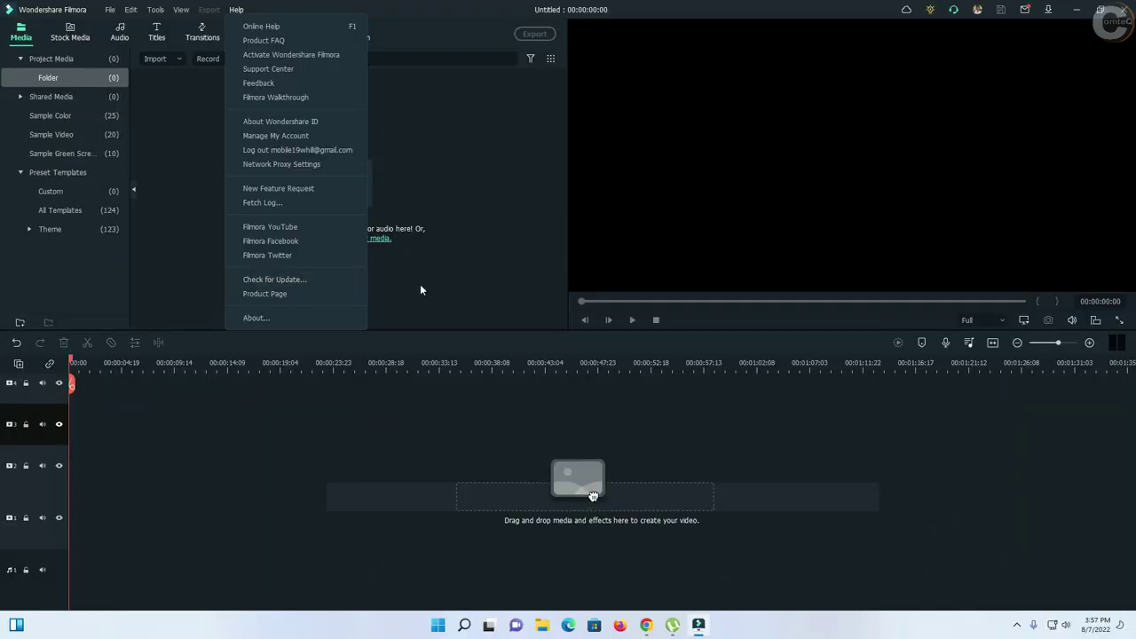
{"action": "left_click", "coordinate": [467, 321]}
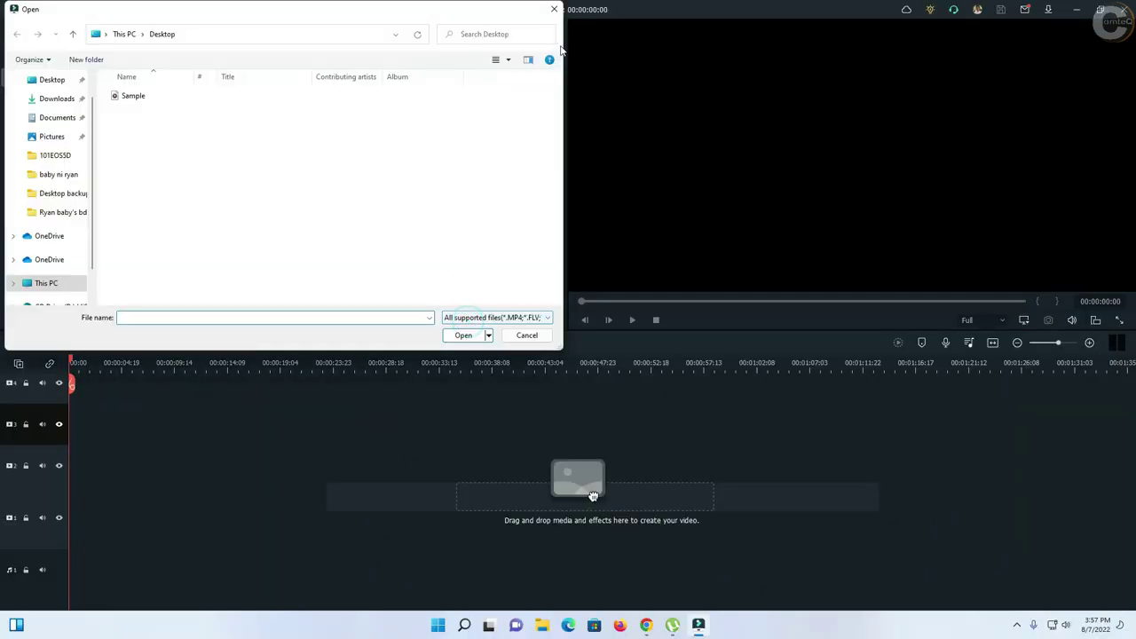
{"action": "left_click", "coordinate": [555, 9]}
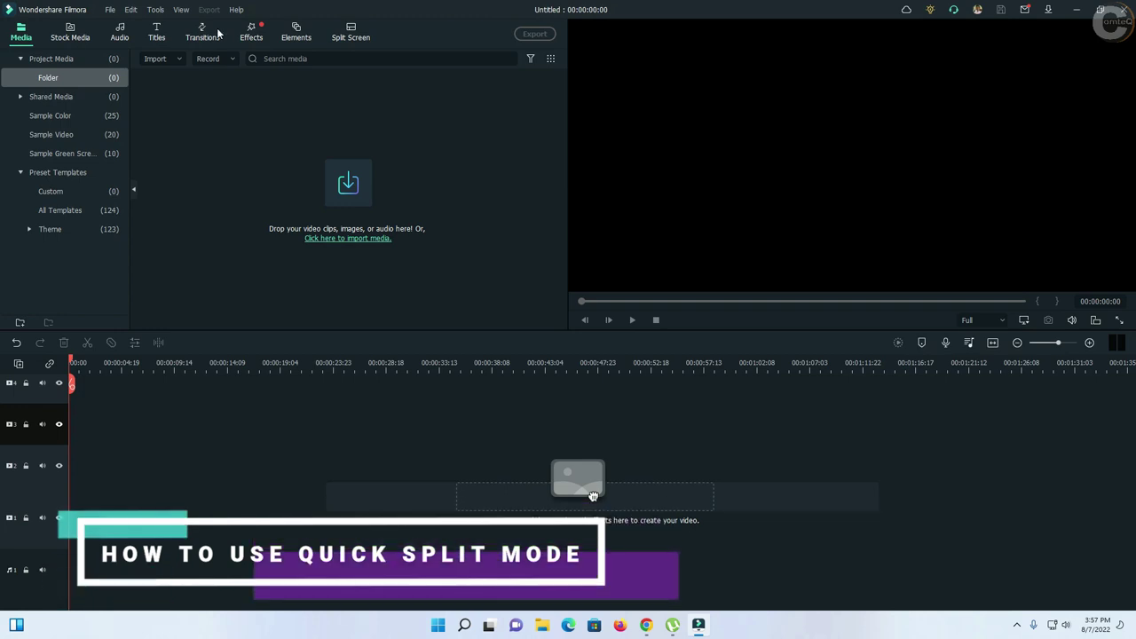
Place the downloaded stock clip of the photographer at the start of video track 3 and quick-split it at two points
{"action": "left_click", "coordinate": [70, 37]}
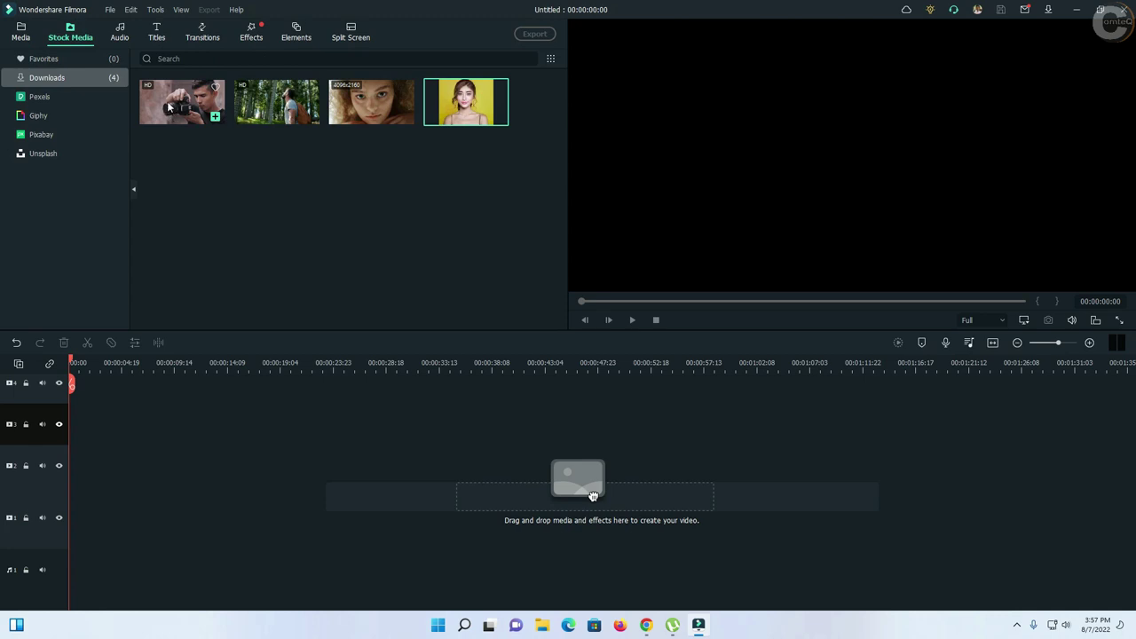
{"action": "left_click_drag", "start_coordinate": [166, 102], "coordinate": [30, 425]}
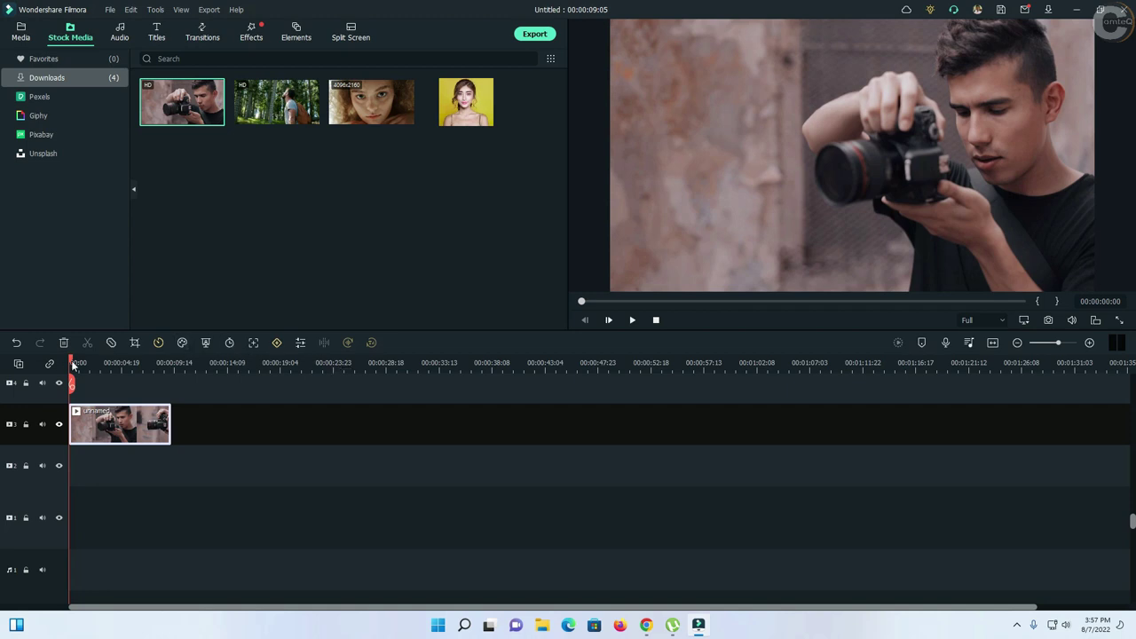
{"action": "mouse_move", "coordinate": [74, 363]}
{"action": "left_mouse_down"}
{"action": "mouse_move", "coordinate": [102, 378]}
{"action": "mouse_move", "coordinate": [104, 398]}
{"action": "mouse_move", "coordinate": [78, 364]}
{"action": "mouse_move", "coordinate": [95, 373]}
{"action": "mouse_move", "coordinate": [76, 376]}
{"action": "left_mouse_up"}
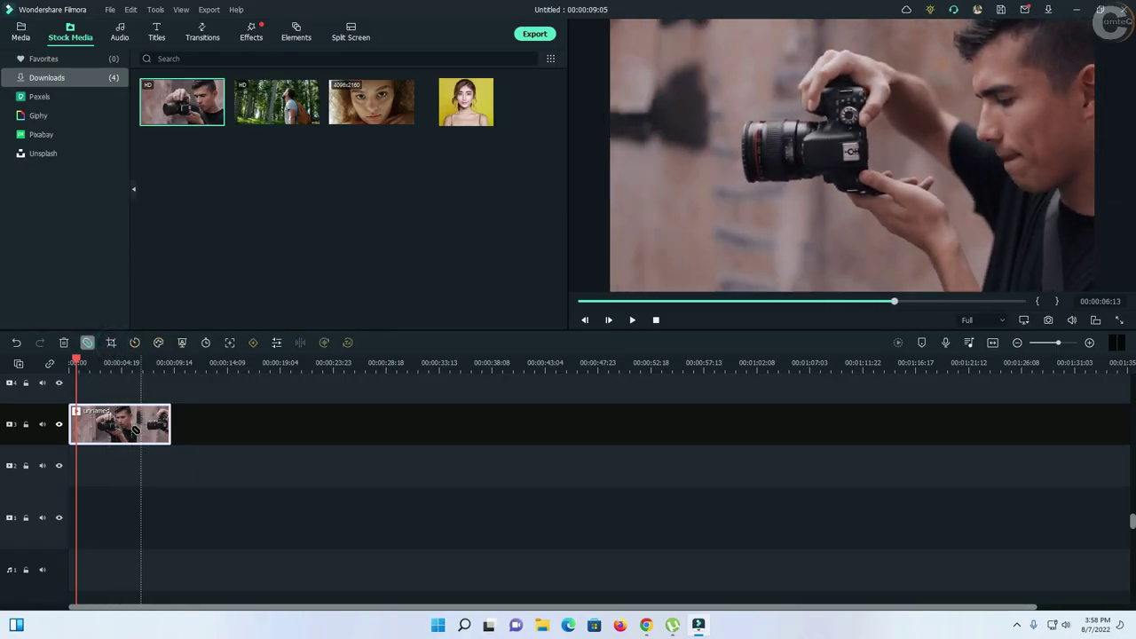
{"action": "left_click", "coordinate": [110, 426]}
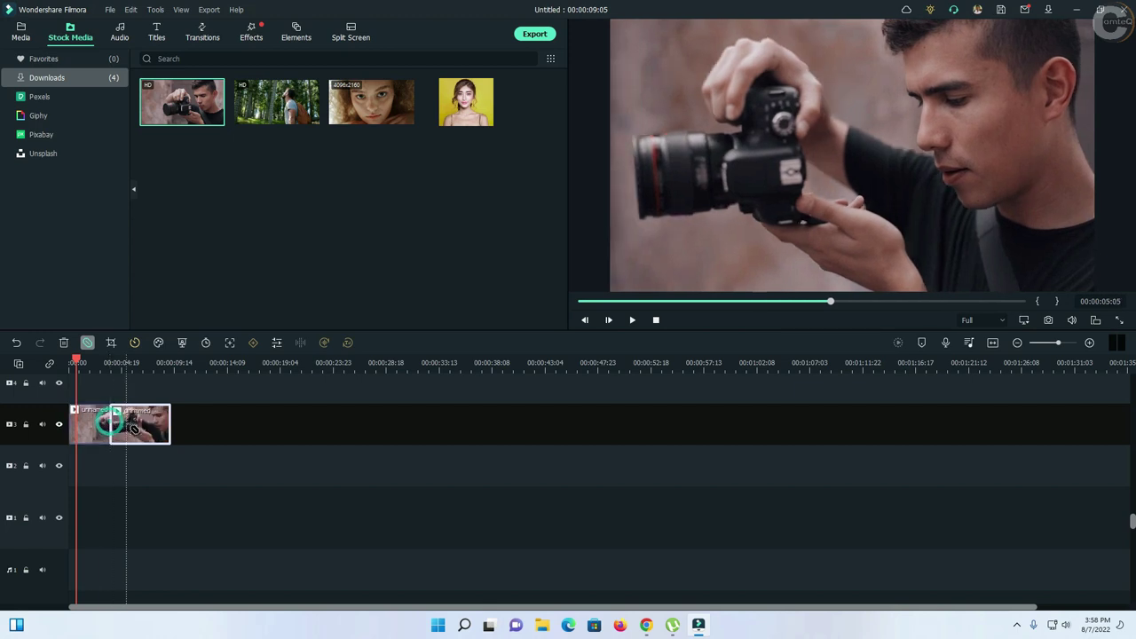
{"action": "left_click", "coordinate": [141, 426]}
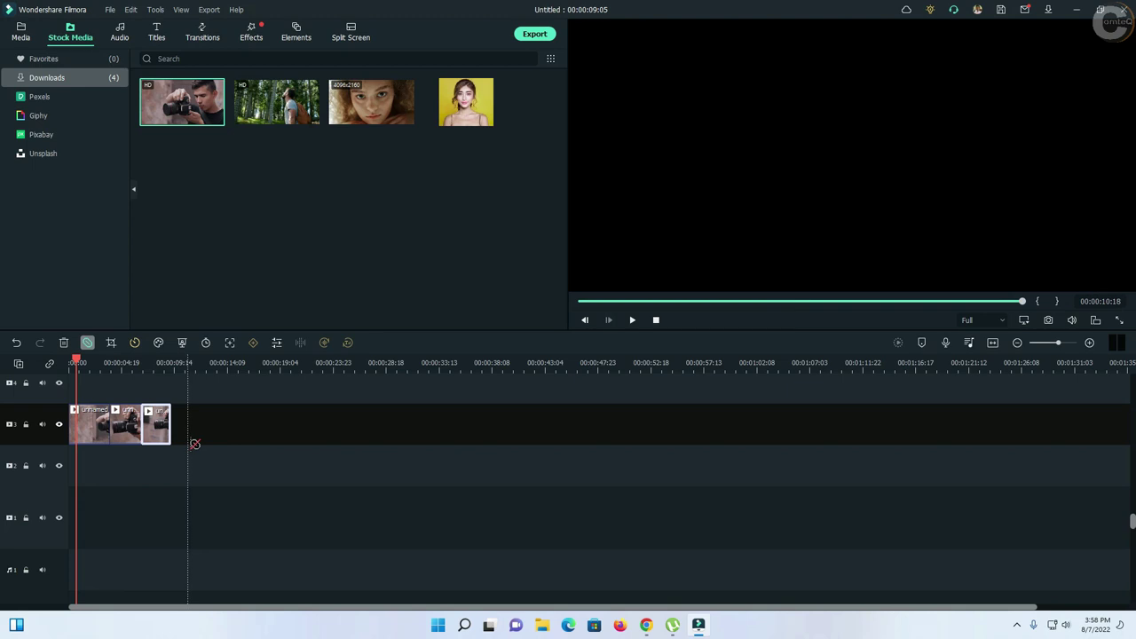
Delete all the split photographer clip pieces from the timeline
{"action": "key", "text": "ctrl+a"}
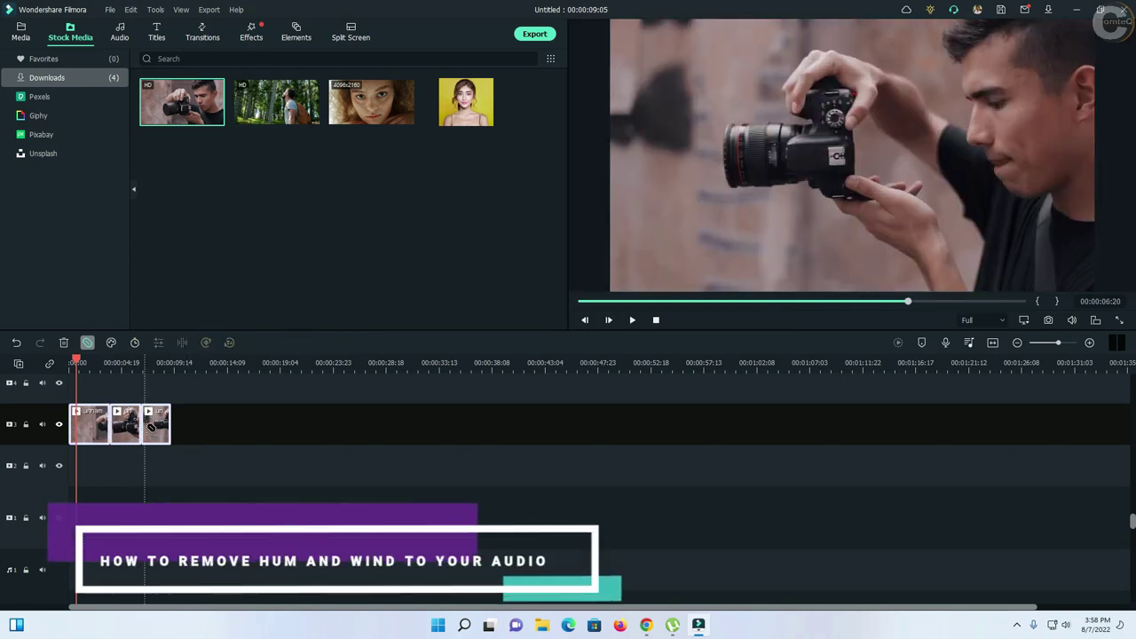
{"action": "right_click", "coordinate": [150, 427]}
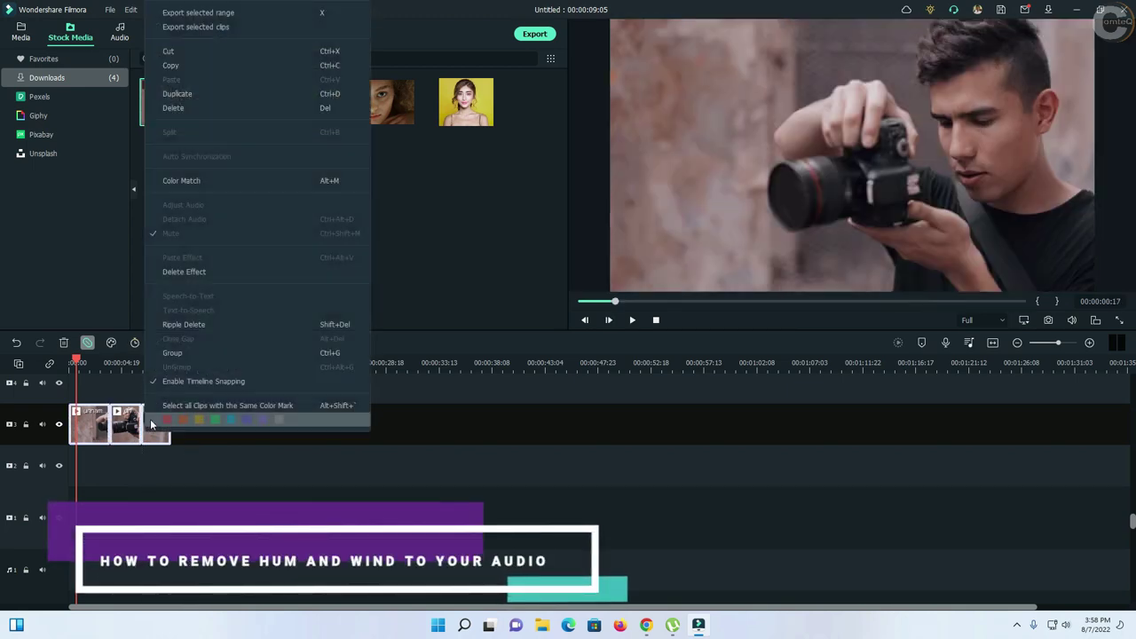
{"action": "left_click", "coordinate": [183, 107]}
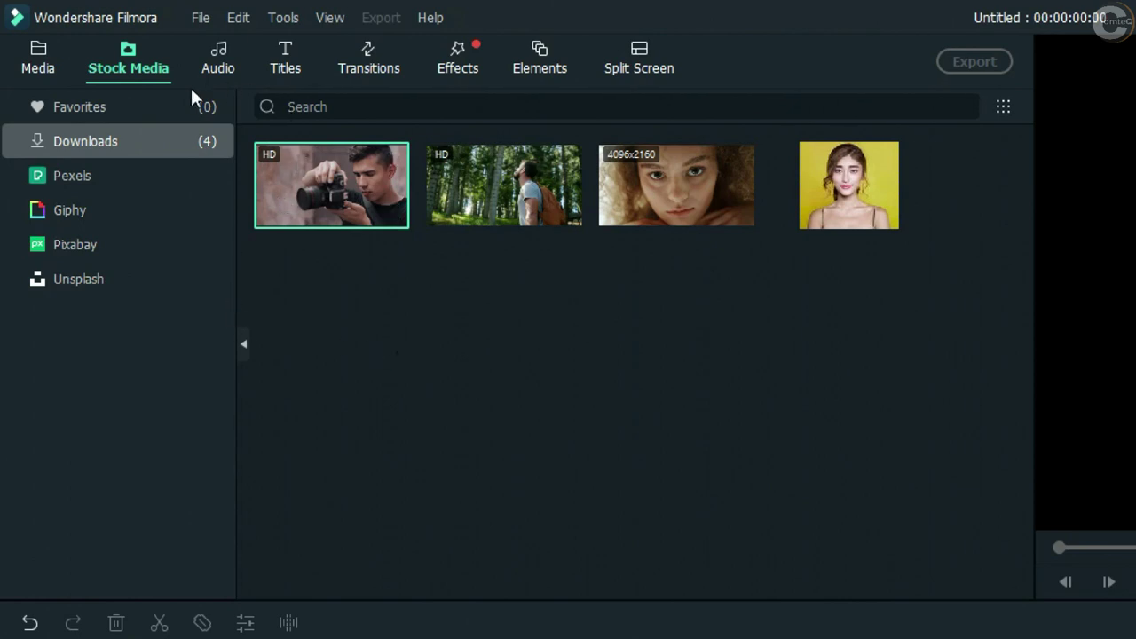
Import the Sample audio file from the Desktop and place it at the start of audio track 1
{"action": "left_click", "coordinate": [45, 63]}
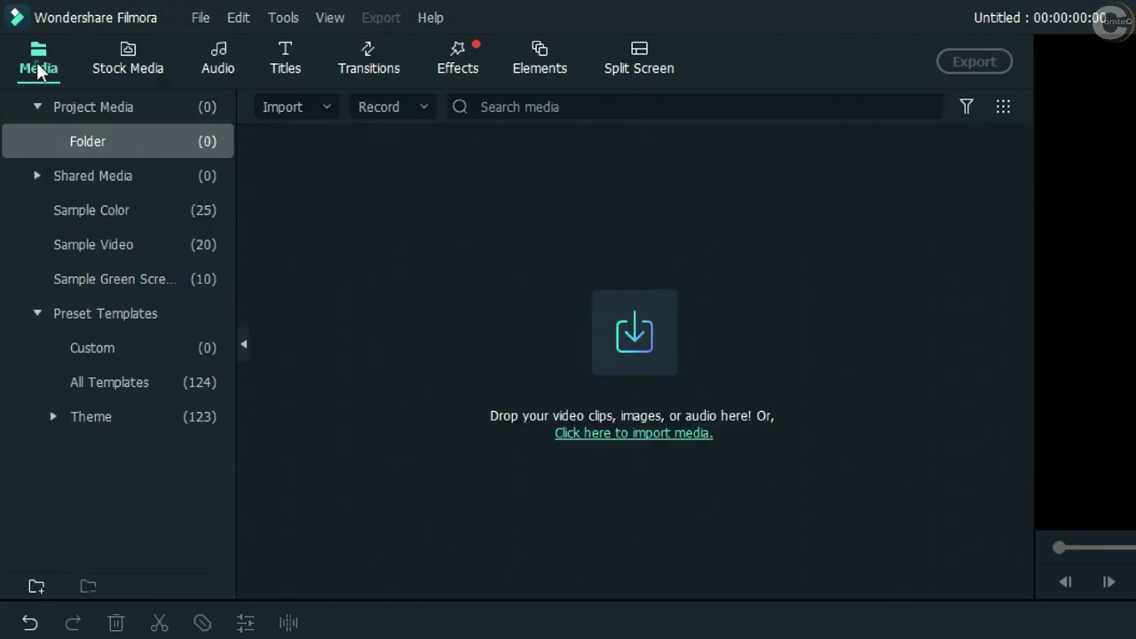
{"action": "left_click", "coordinate": [277, 106]}
{"action": "left_click", "coordinate": [322, 142]}
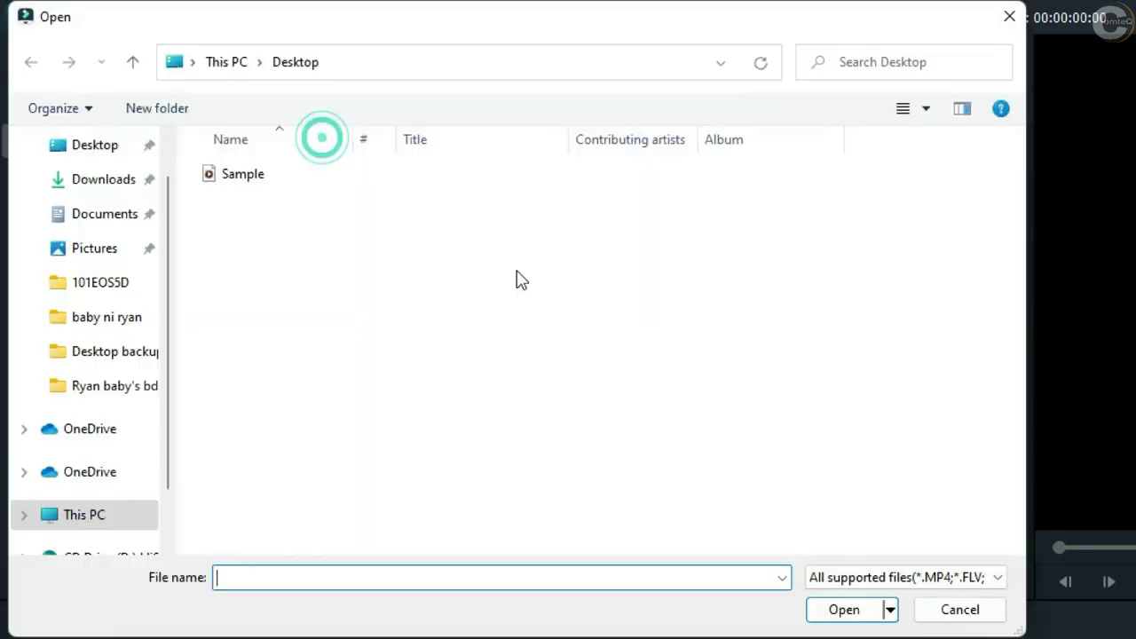
{"action": "left_click", "coordinate": [258, 178]}
{"action": "left_click", "coordinate": [847, 612]}
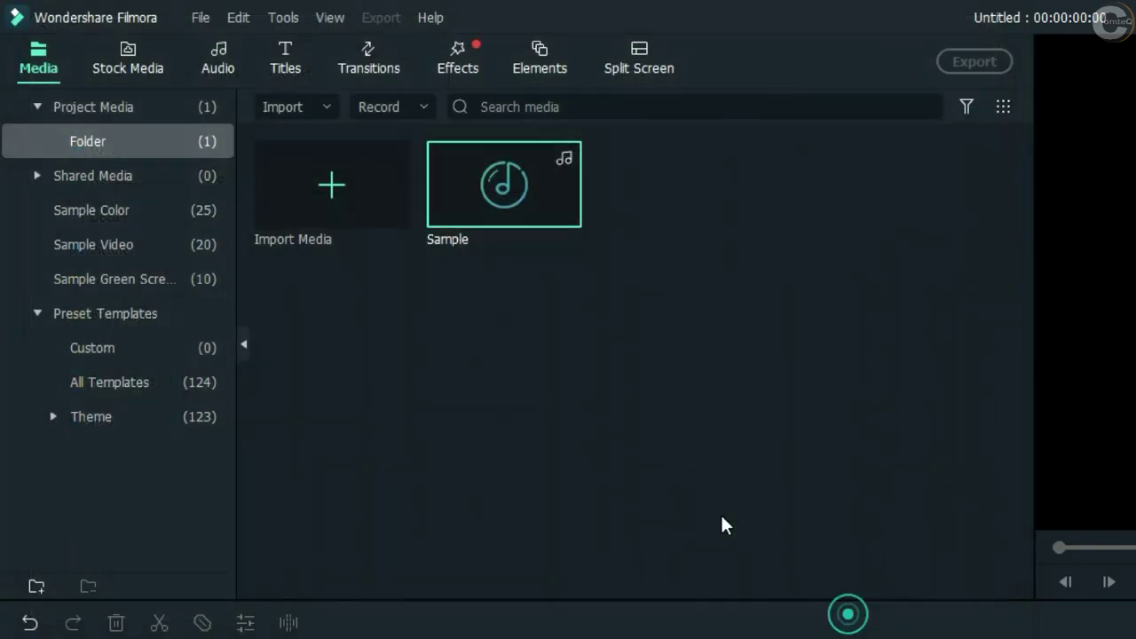
{"action": "left_click_drag", "start_coordinate": [253, 102], "coordinate": [98, 568]}
{"action": "scroll", "coordinate": [552, 414], "scroll_direction": "down", "scroll_amount": 1}
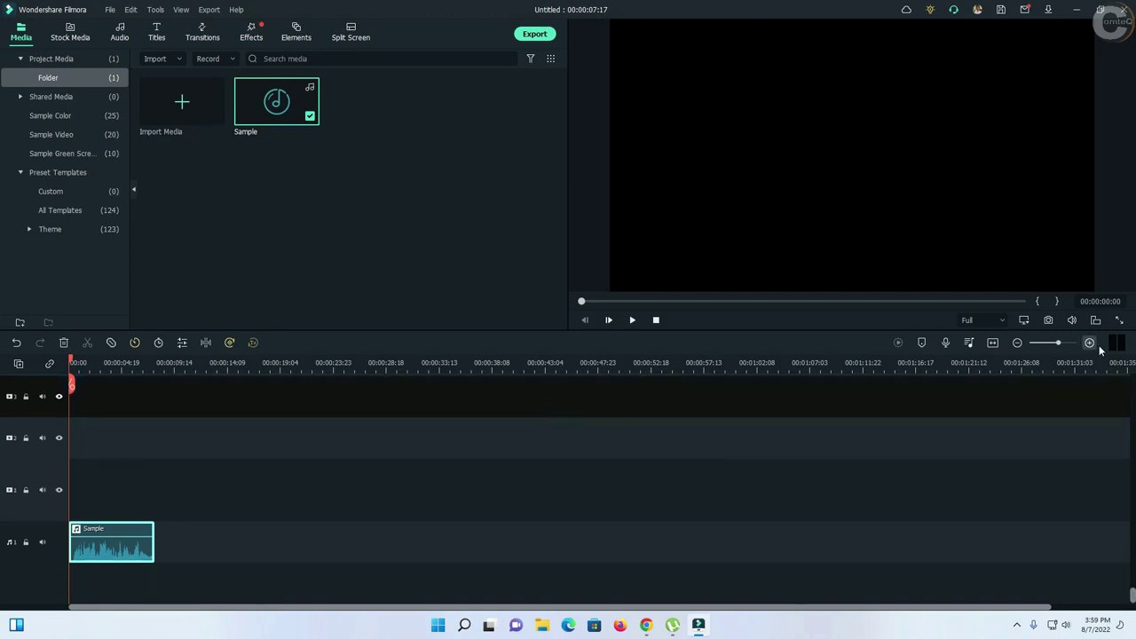
Enable Hum Removal at -23 and Wind Removal for the Sample audio clip and apply the settings
{"action": "left_click", "coordinate": [993, 343]}
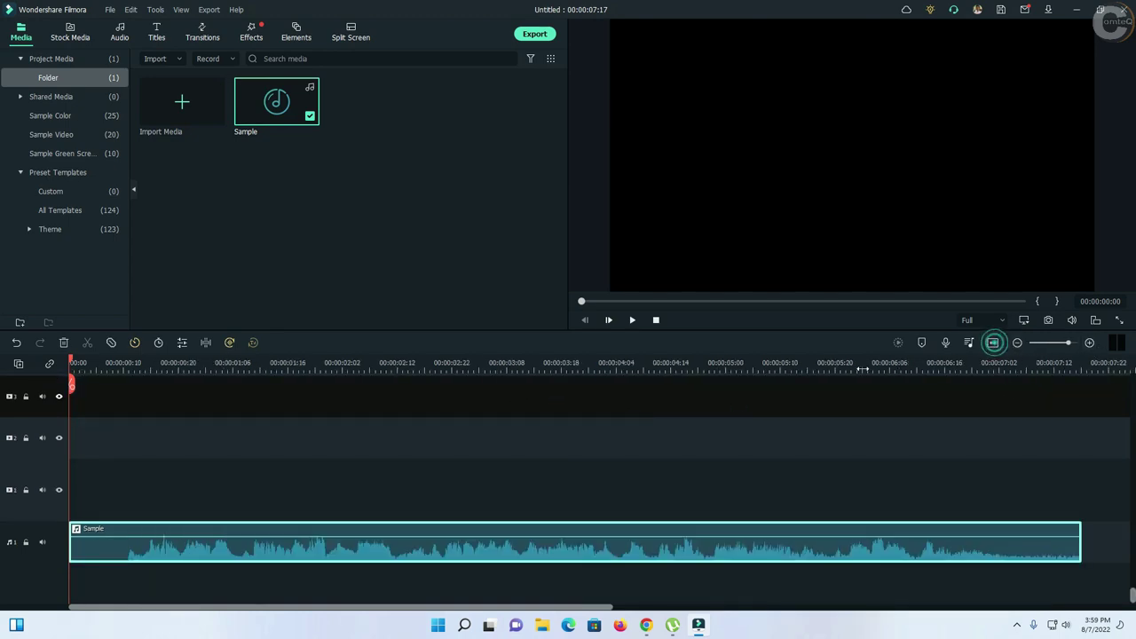
{"action": "double_click", "coordinate": [195, 555]}
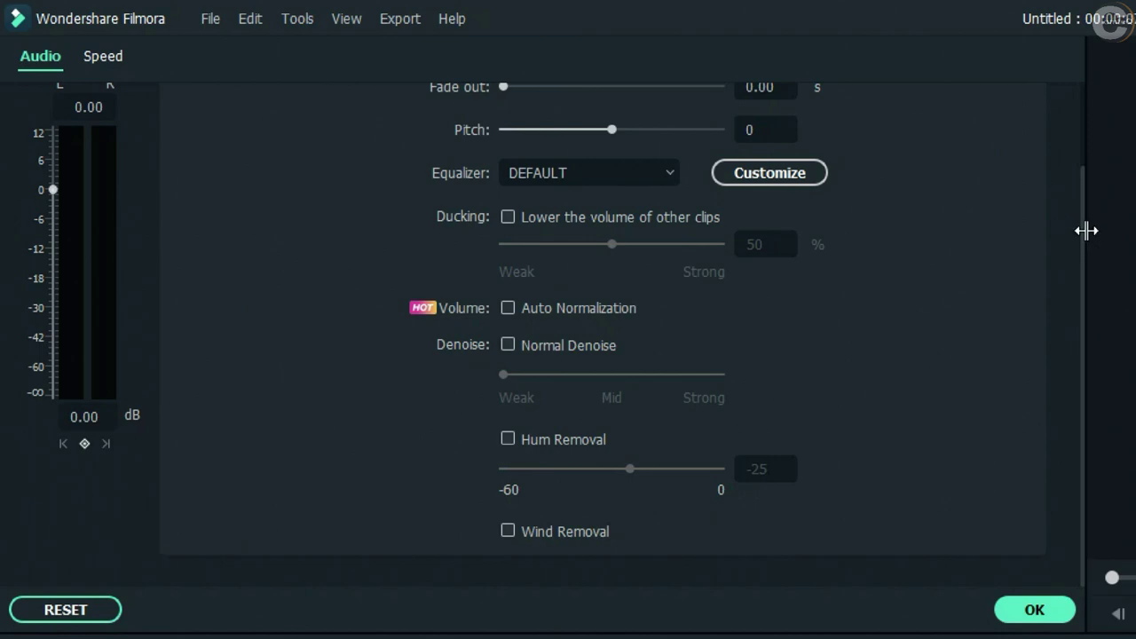
{"action": "left_click_drag", "start_coordinate": [1084, 231], "coordinate": [1074, 275]}
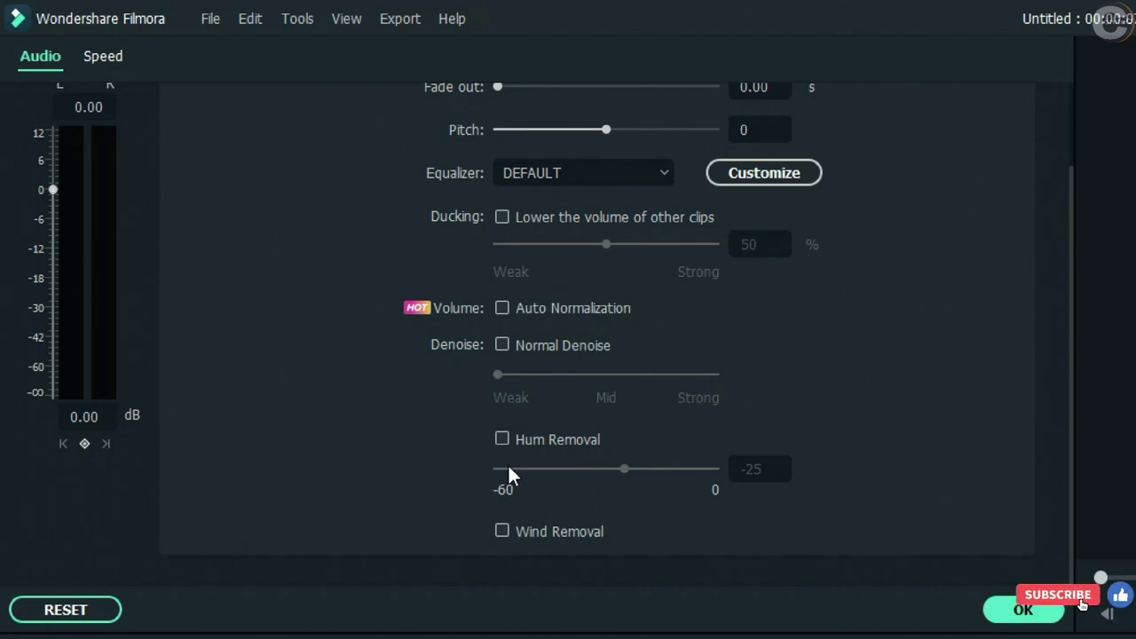
{"action": "left_click", "coordinate": [502, 439]}
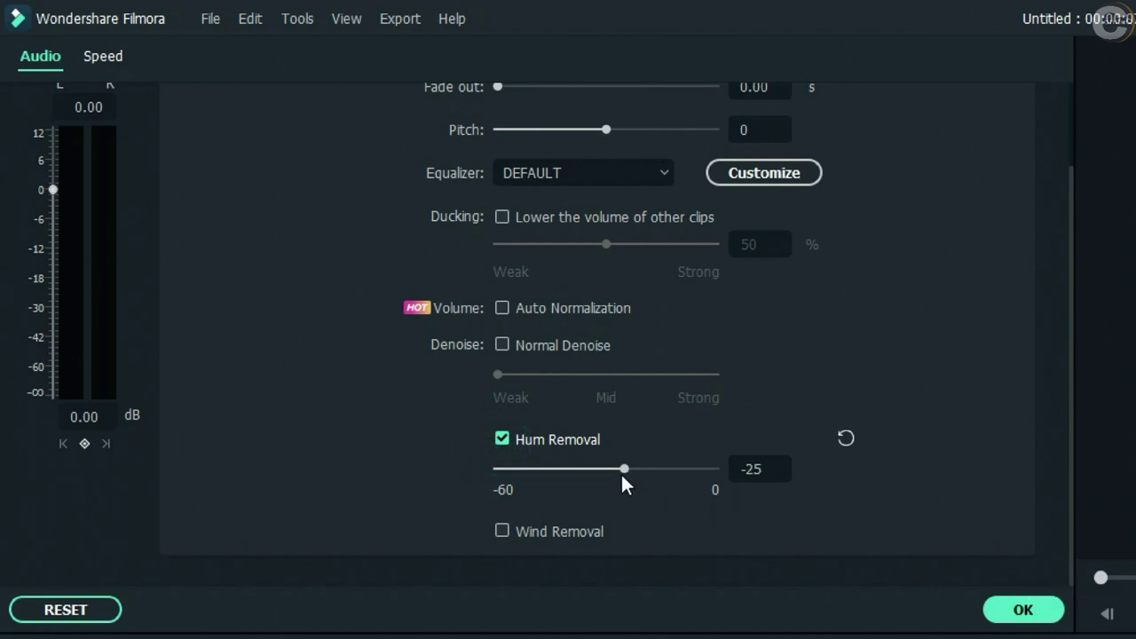
{"action": "mouse_move", "coordinate": [623, 470]}
{"action": "left_mouse_down"}
{"action": "mouse_move", "coordinate": [670, 474]}
{"action": "mouse_move", "coordinate": [631, 476]}
{"action": "left_mouse_up"}
{"action": "left_click", "coordinate": [501, 531]}
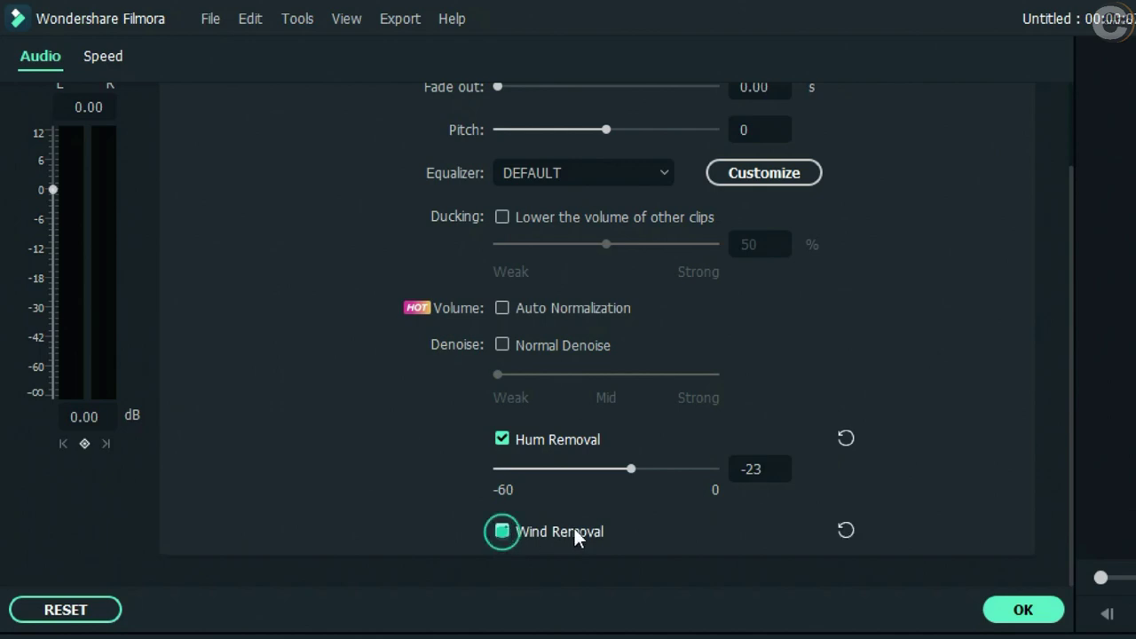
{"action": "left_click", "coordinate": [1070, 324]}
{"action": "left_click", "coordinate": [1023, 609]}
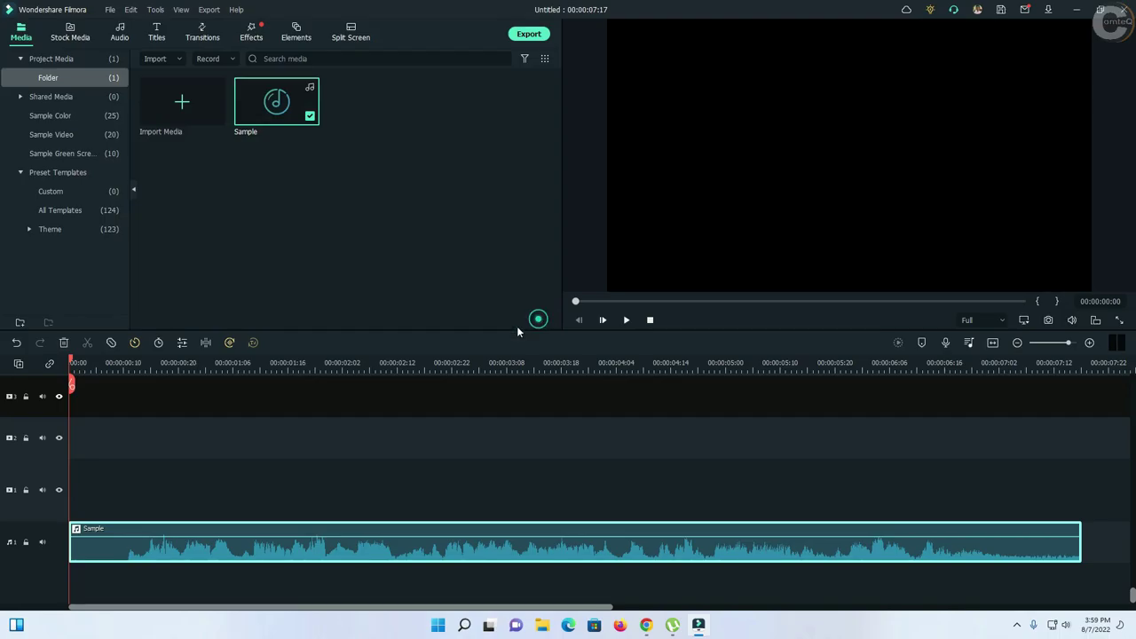
Delete the Sample clip from the timeline and place the stock clip of the forest hiker at the start of video track 2
{"action": "right_click", "coordinate": [200, 544]}
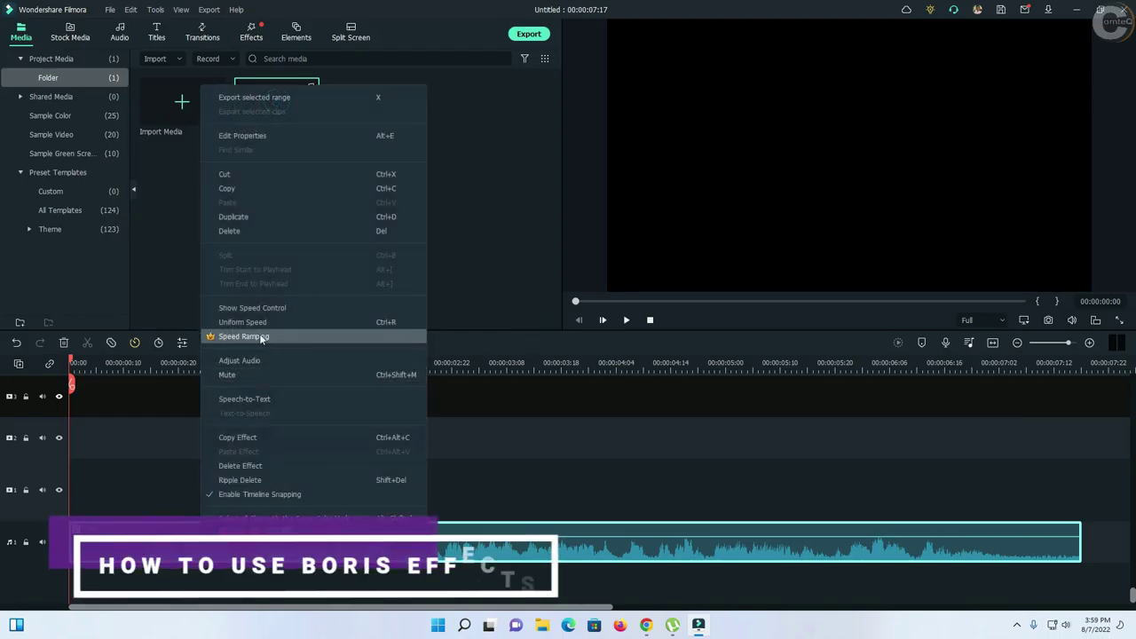
{"action": "left_click", "coordinate": [232, 233]}
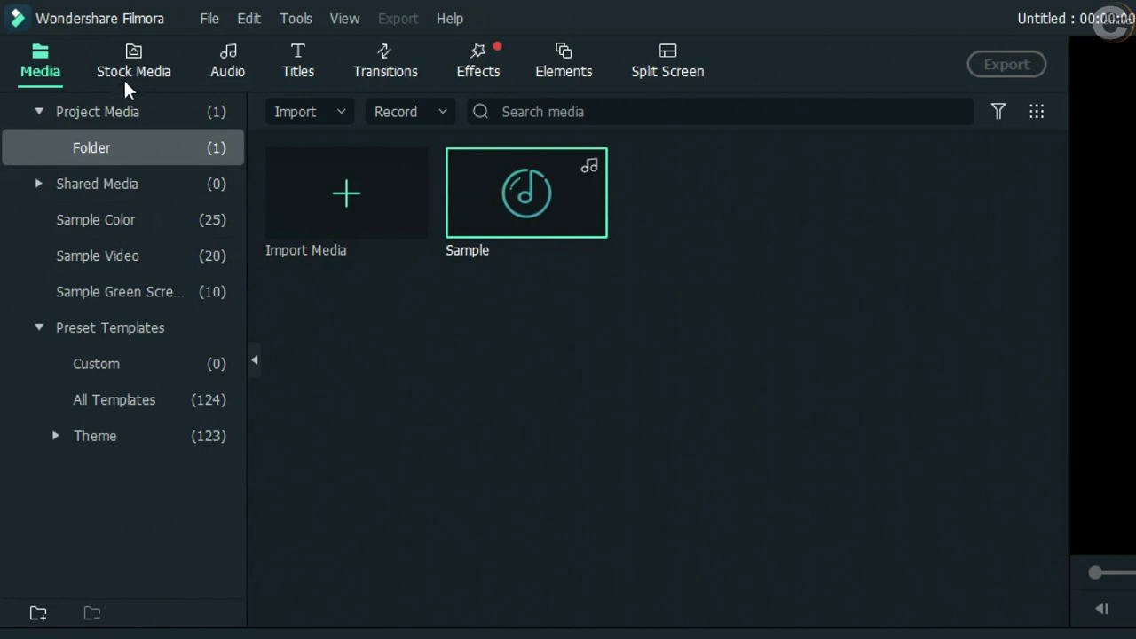
{"action": "left_click", "coordinate": [134, 68]}
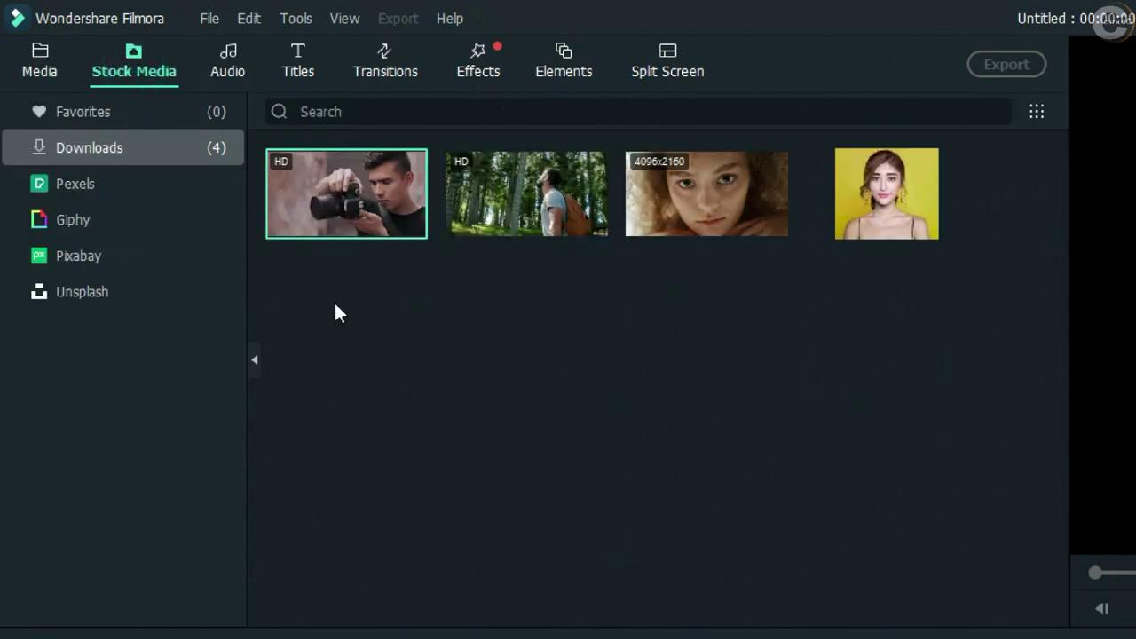
{"action": "left_click_drag", "start_coordinate": [507, 191], "coordinate": [75, 441]}
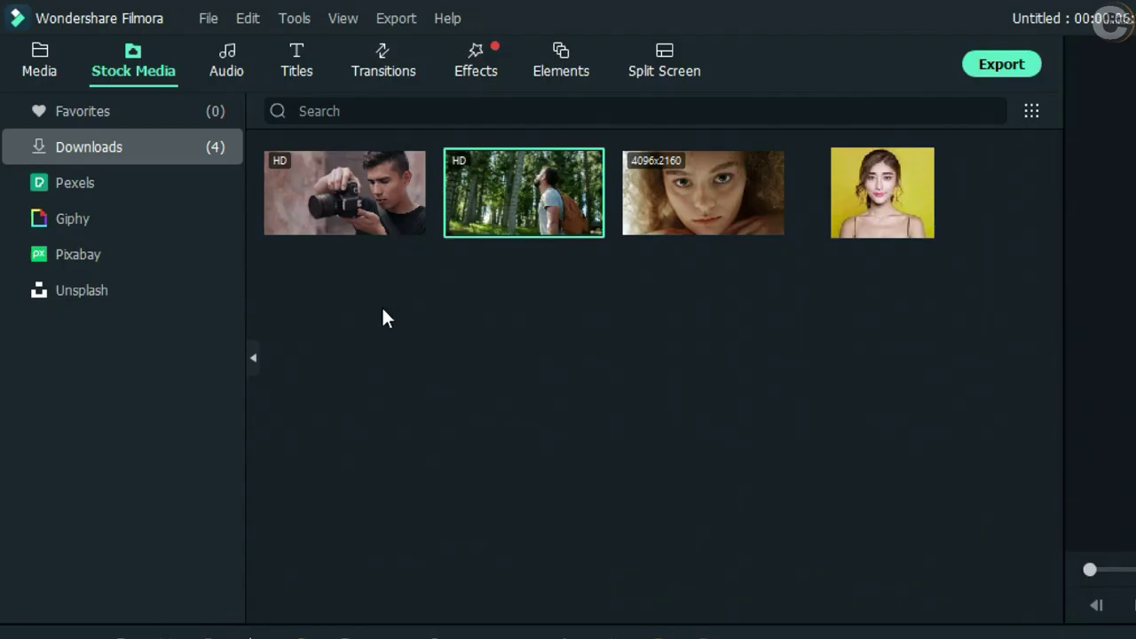
Add the BCC Twirl effect from the Boris FX BCC Warp group at the start of video track 4 and preview the result
{"action": "left_click", "coordinate": [478, 68]}
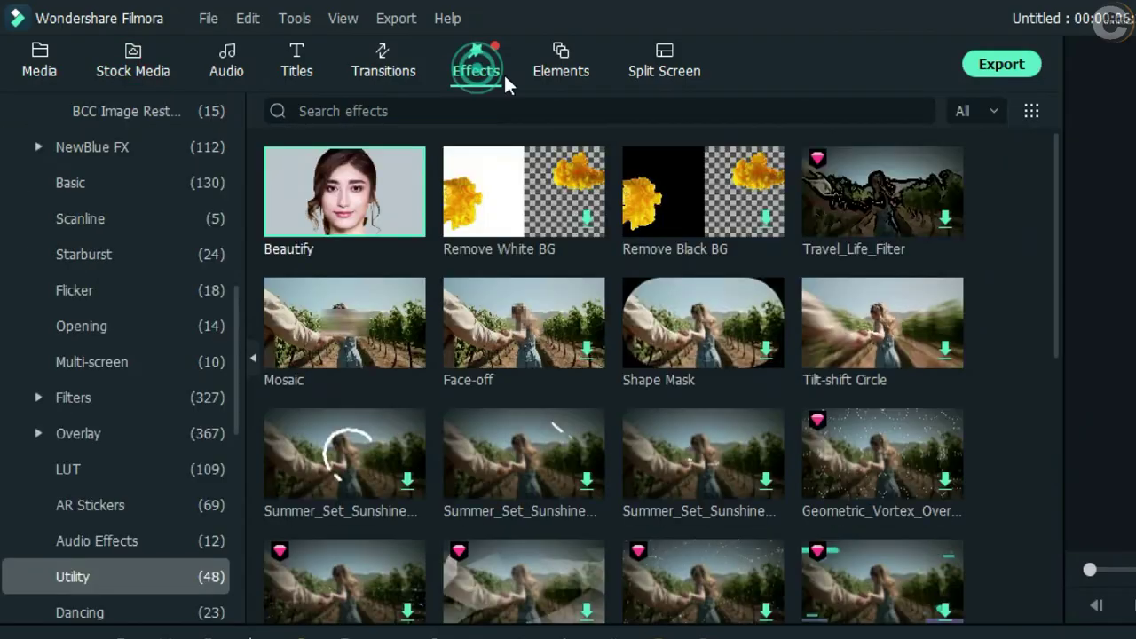
{"action": "scroll", "coordinate": [142, 458], "scroll_direction": "up", "scroll_amount": 7}
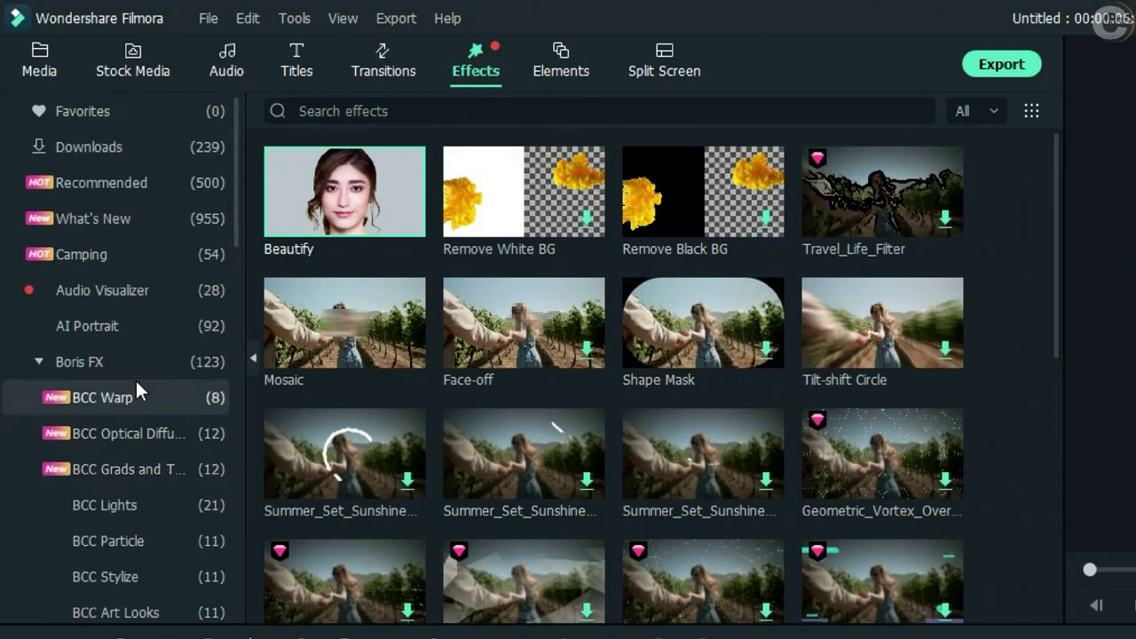
{"action": "left_click", "coordinate": [93, 362]}
{"action": "left_click", "coordinate": [118, 361]}
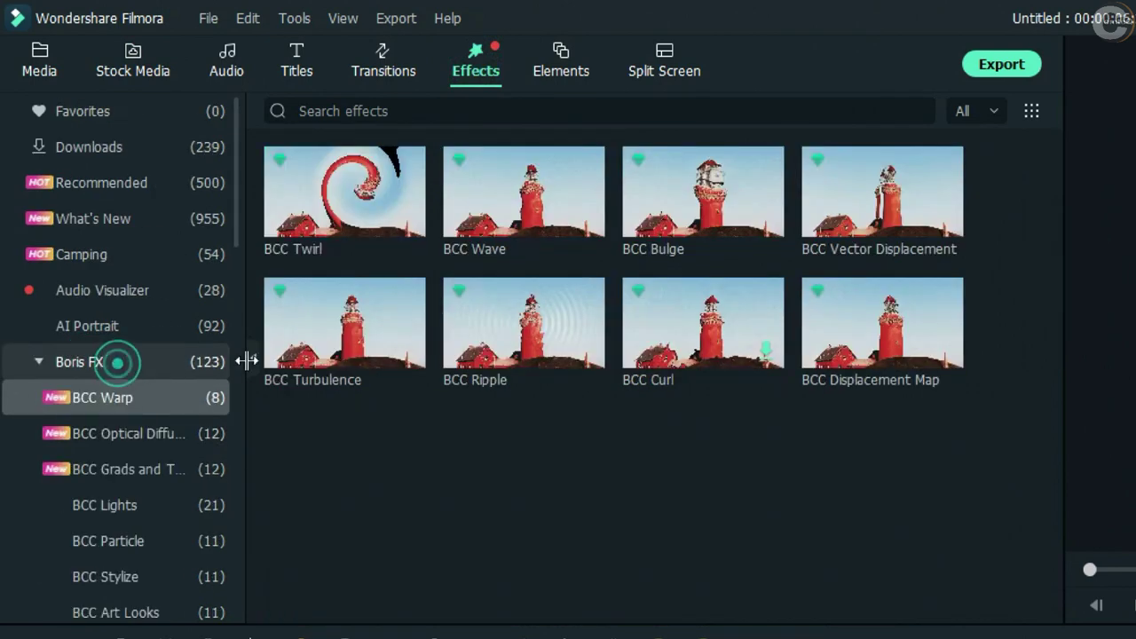
{"action": "left_click", "coordinate": [113, 436]}
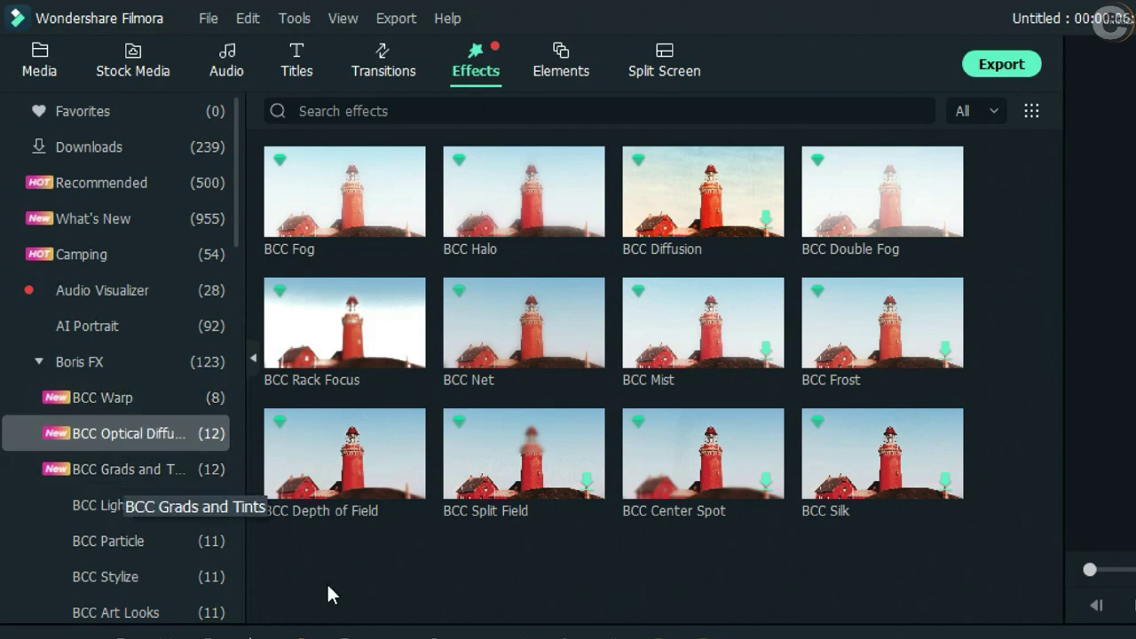
{"action": "left_click", "coordinate": [133, 396]}
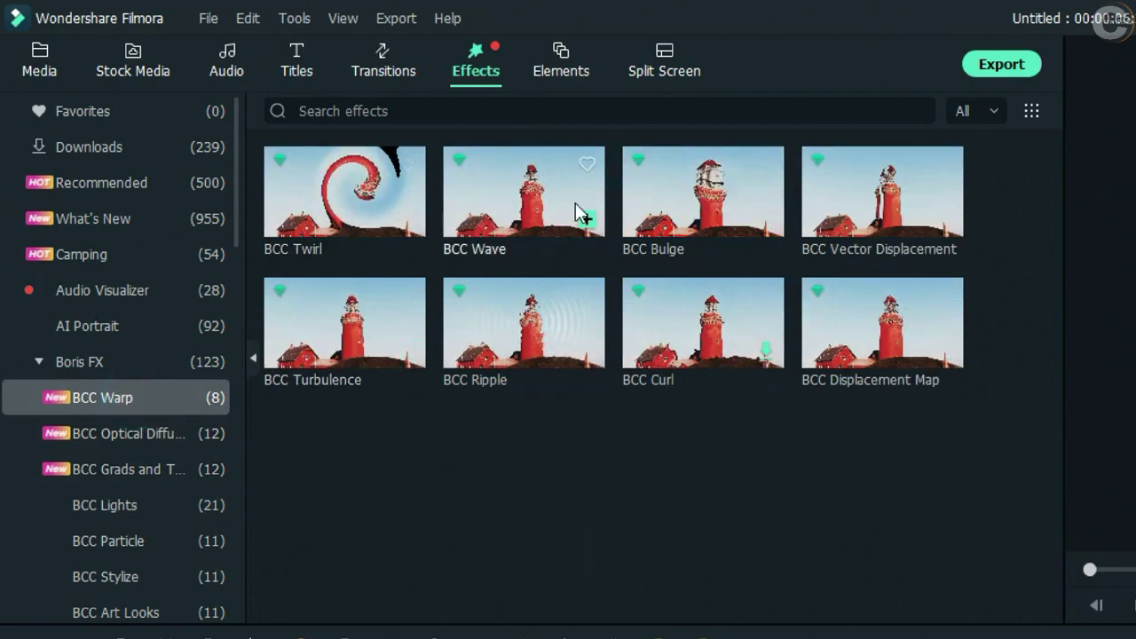
{"action": "left_click_drag", "start_coordinate": [313, 179], "coordinate": [251, 626]}
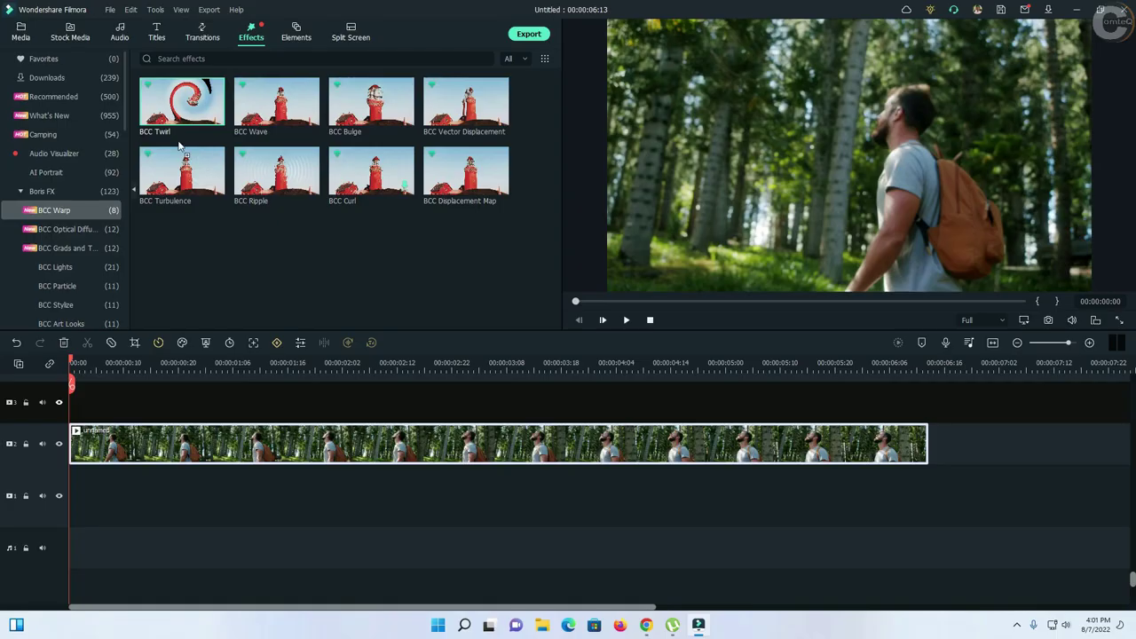
{"action": "left_click_drag", "start_coordinate": [251, 626], "coordinate": [107, 435]}
{"action": "left_click_drag", "start_coordinate": [198, 435], "coordinate": [182, 436]}
{"action": "left_click", "coordinate": [627, 321]}
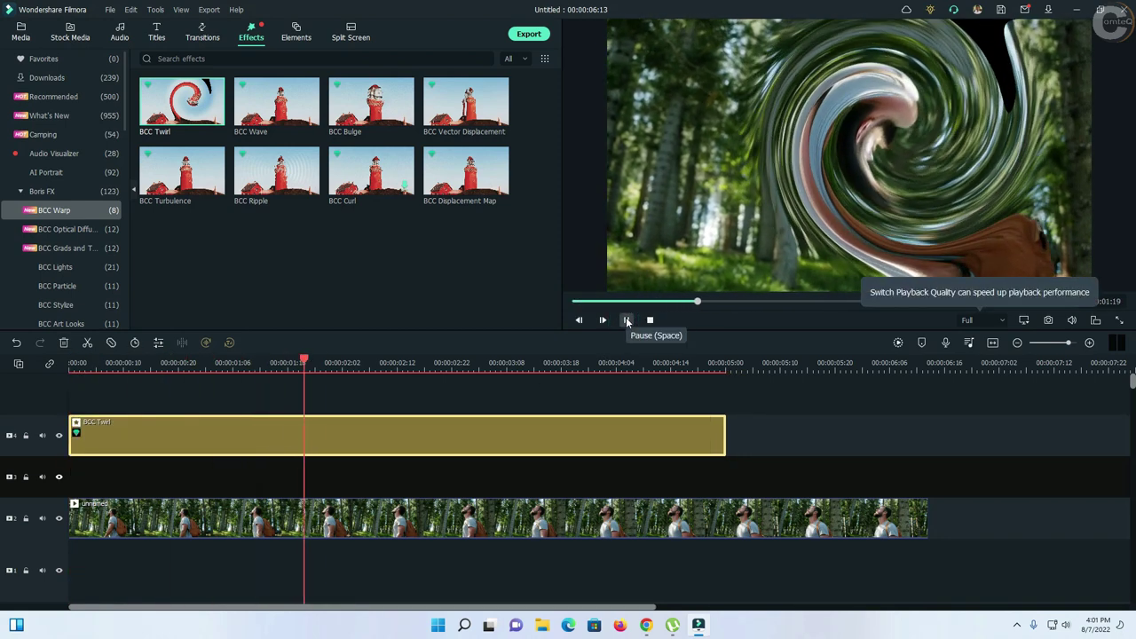
Pause the preview, show the BCC Grads and Tints effects, and delete the BCC Twirl effect from video track 4
{"action": "left_click", "coordinate": [627, 320]}
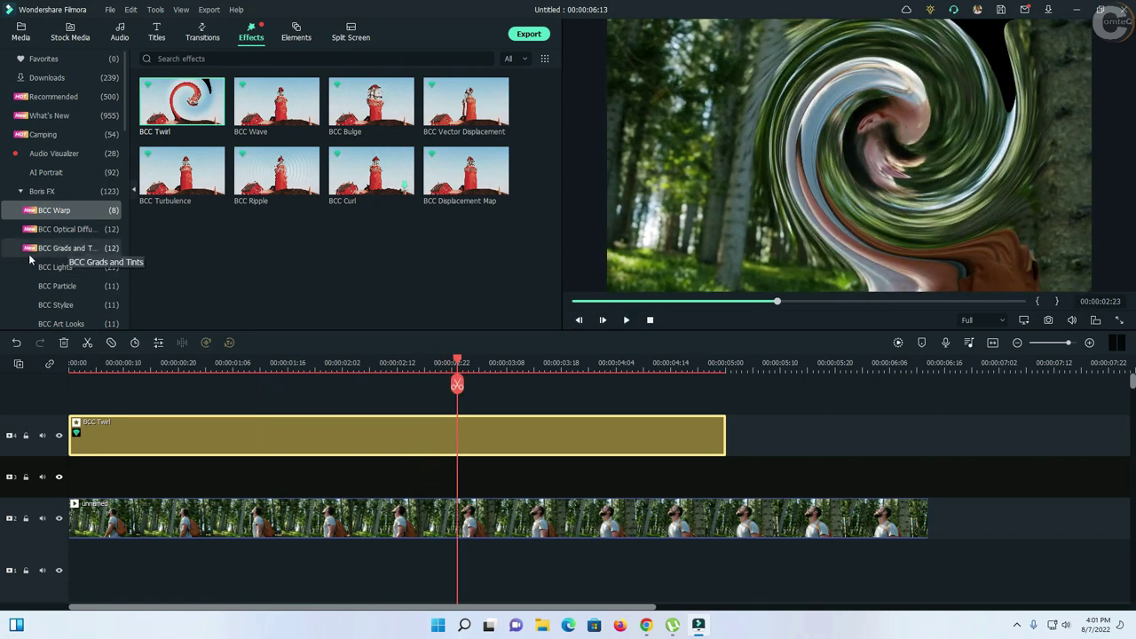
{"action": "left_click", "coordinate": [71, 249]}
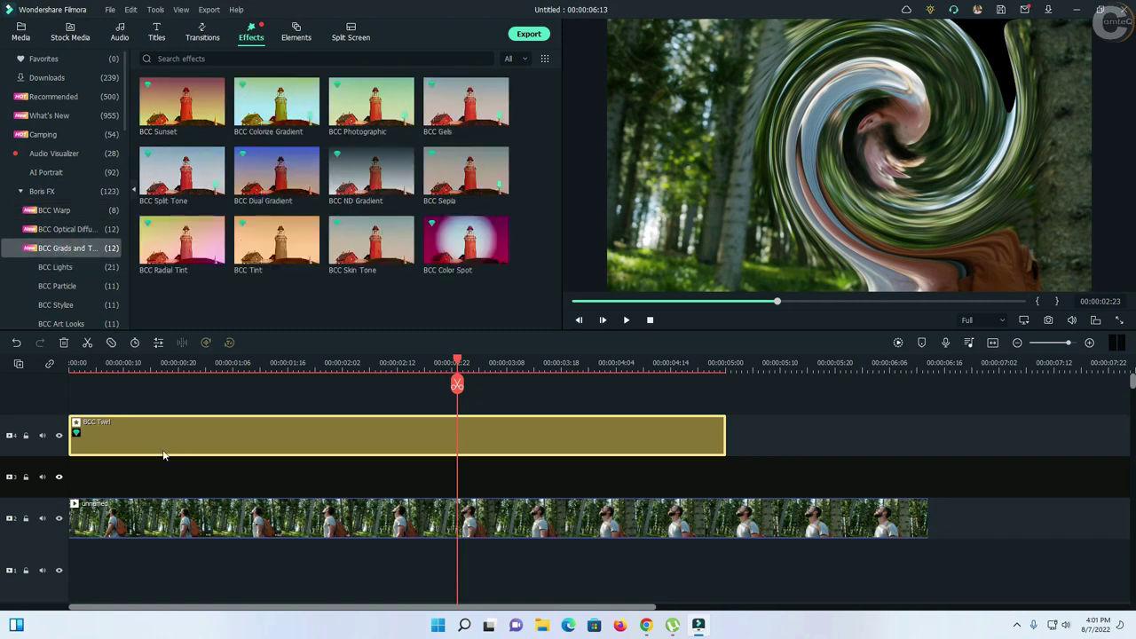
{"action": "right_click", "coordinate": [186, 440]}
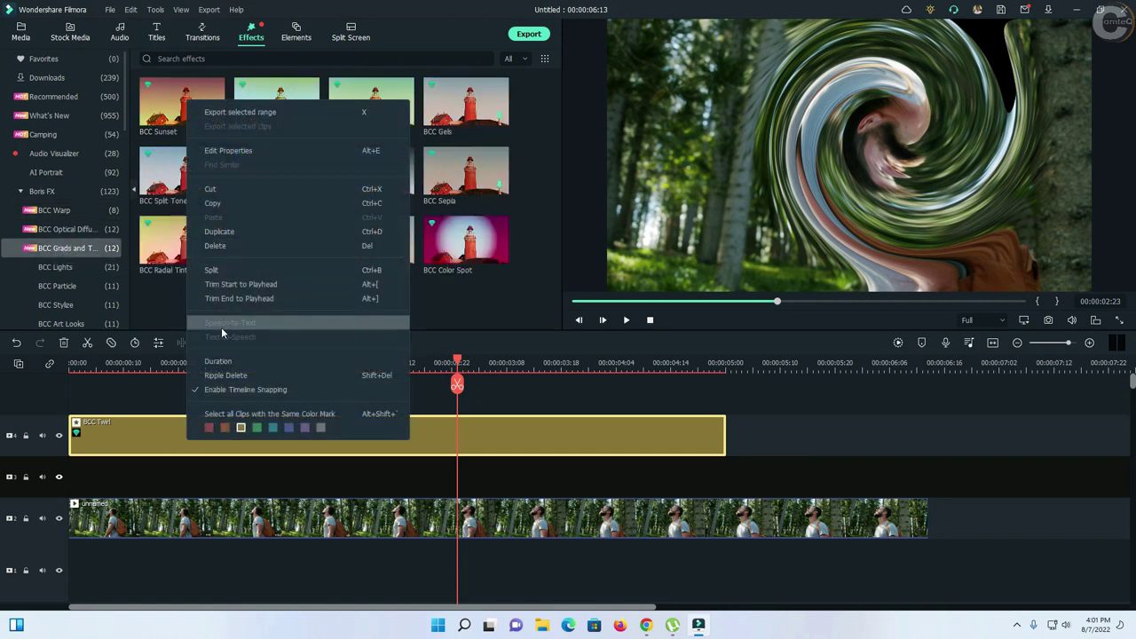
{"action": "left_click", "coordinate": [237, 245]}
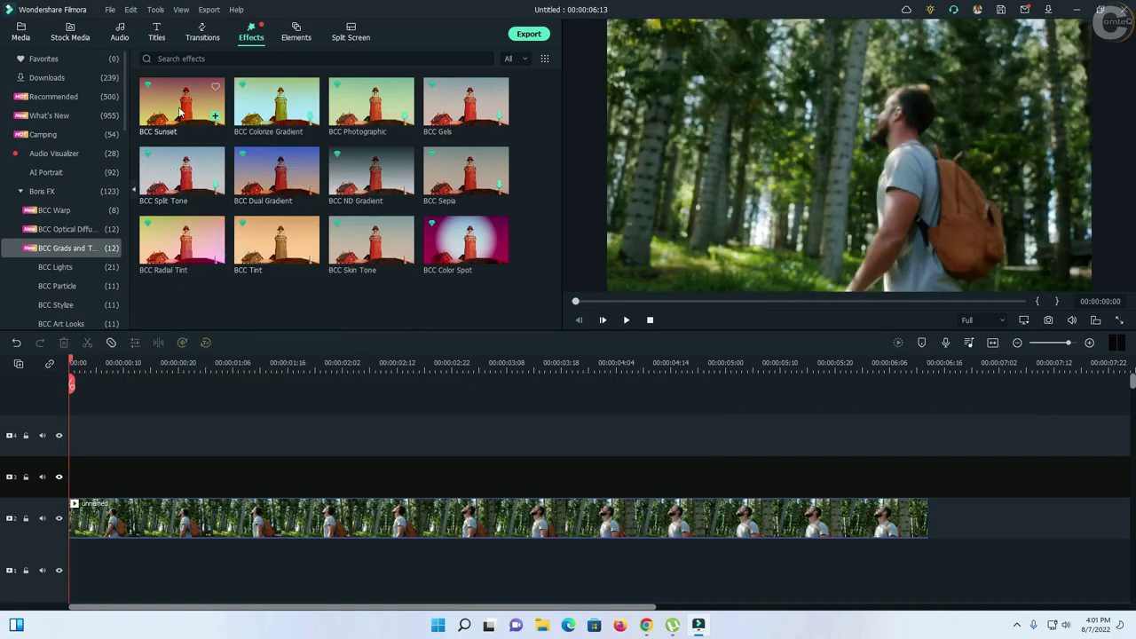
Add the BCC Sunset effect at the start of video track 4 and preview it over the hiker clip
{"action": "left_click_drag", "start_coordinate": [182, 113], "coordinate": [53, 441]}
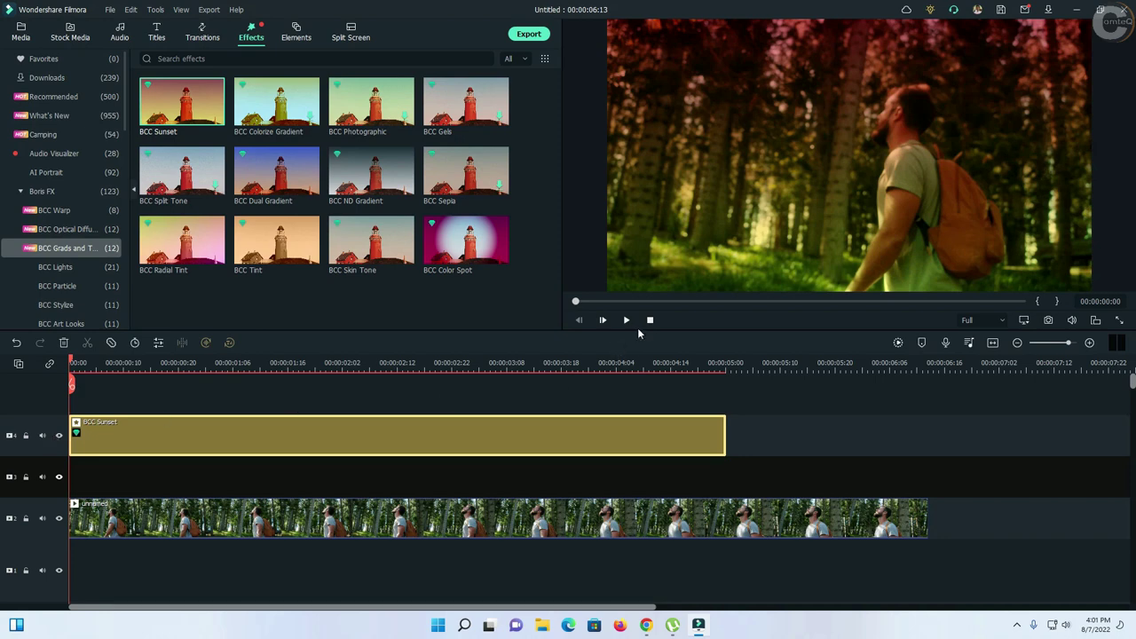
{"action": "left_click", "coordinate": [627, 320]}
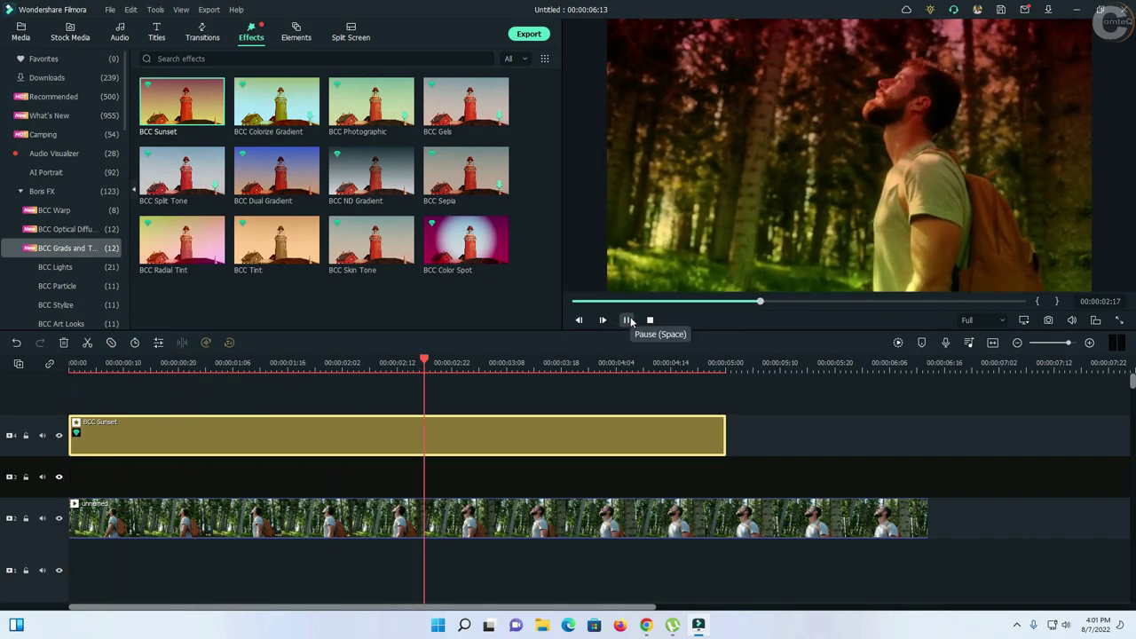
{"action": "left_click", "coordinate": [628, 320]}
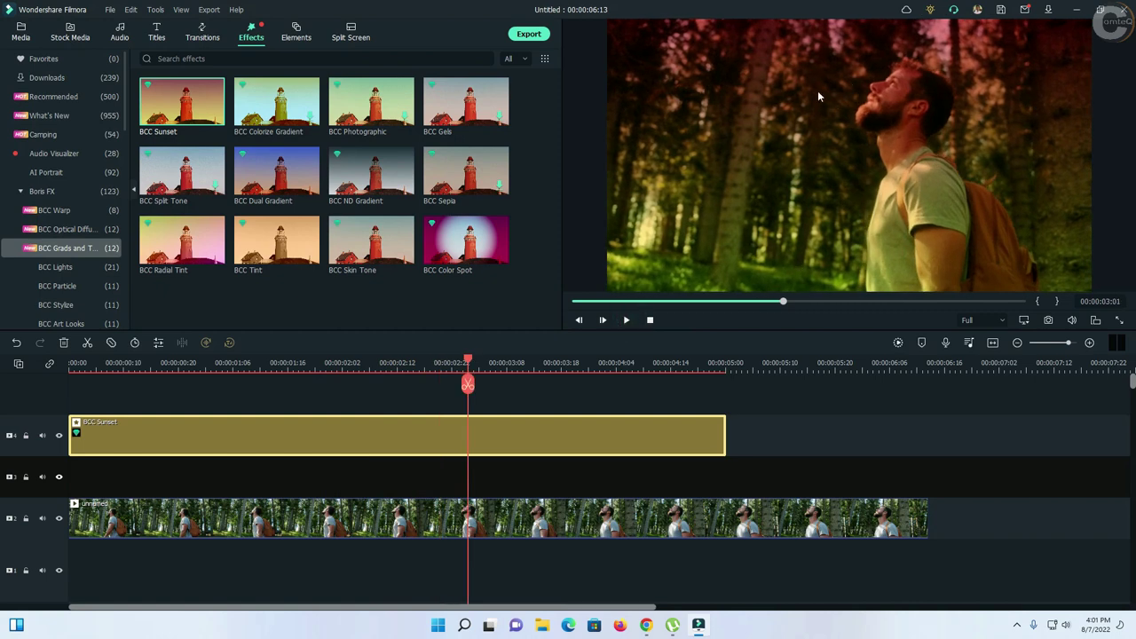
Hide video track 4 to compare the clip without the effect, and delete the BCC Sunset effect from it
{"action": "left_click", "coordinate": [59, 435]}
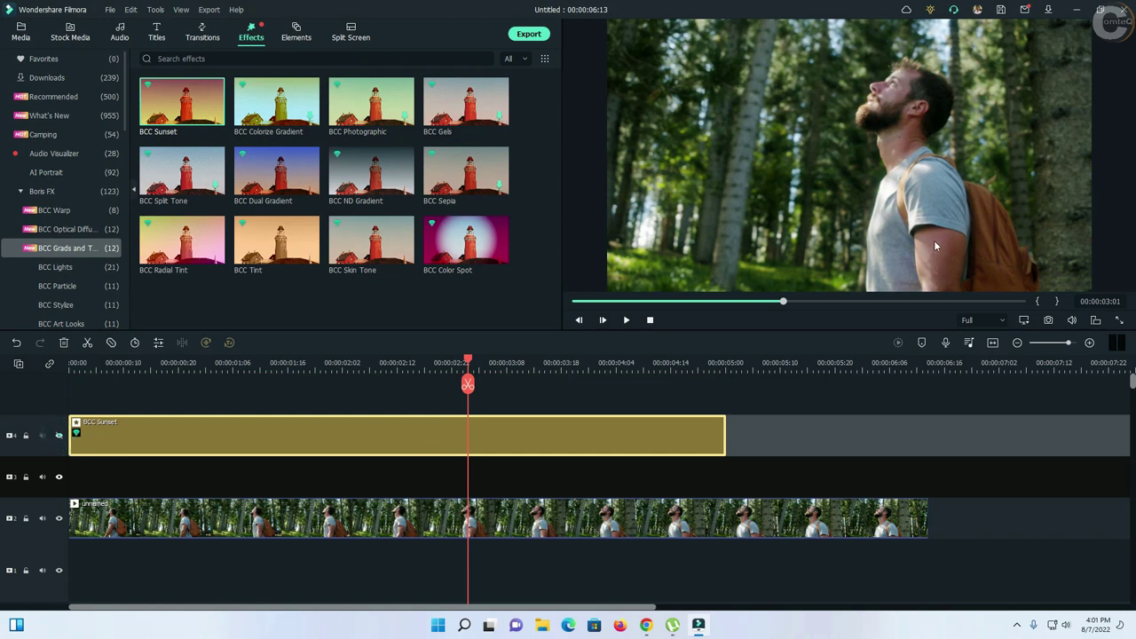
{"action": "right_click", "coordinate": [198, 436]}
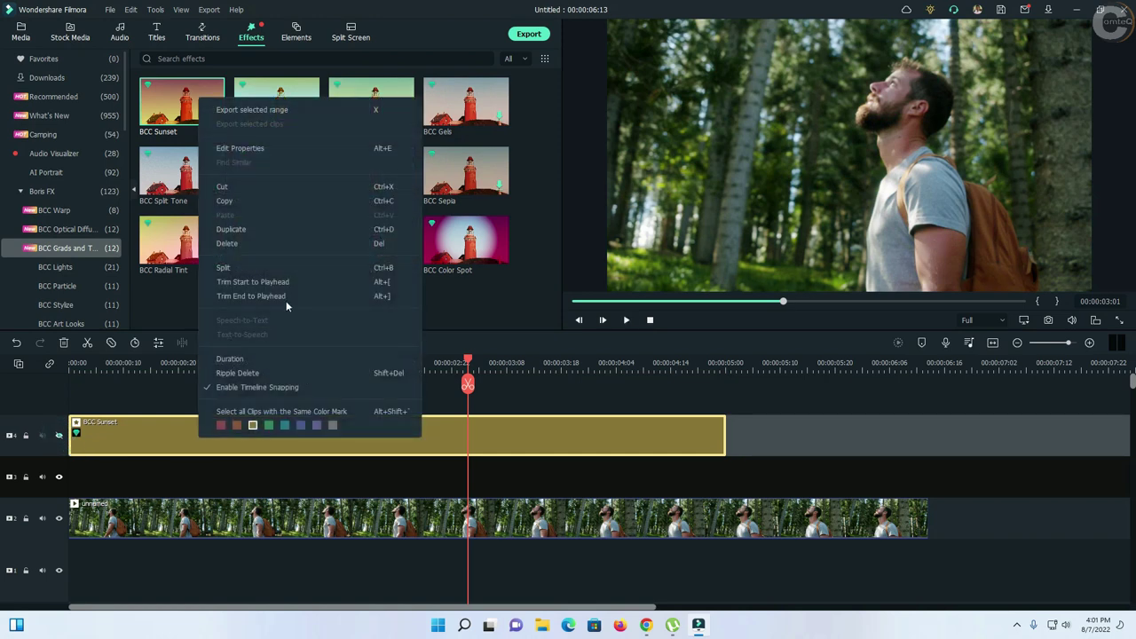
{"action": "left_click", "coordinate": [241, 243]}
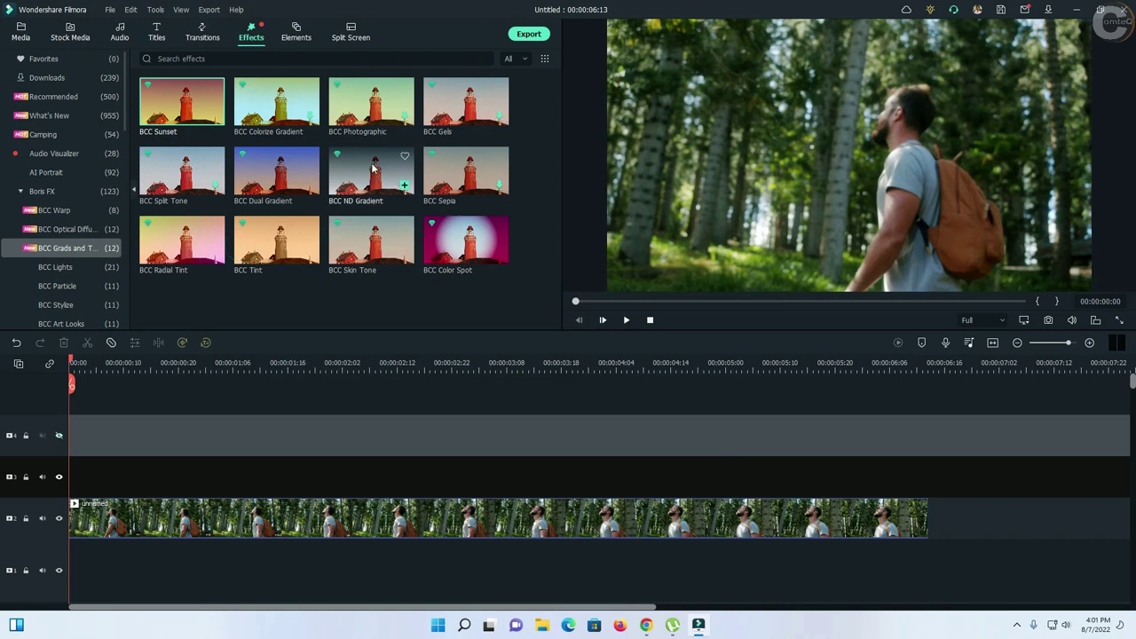
Add the BCC ND Gradient effect at the start of video track 3 and preview it over the hiker clip
{"action": "left_click_drag", "start_coordinate": [396, 180], "coordinate": [71, 476]}
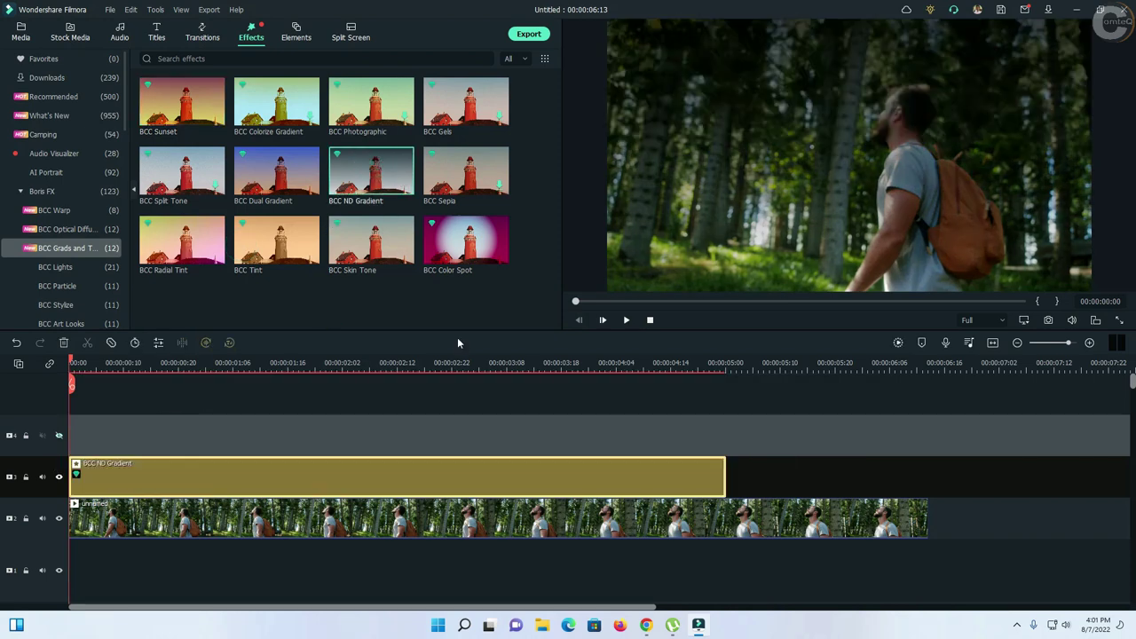
{"action": "left_click", "coordinate": [626, 319]}
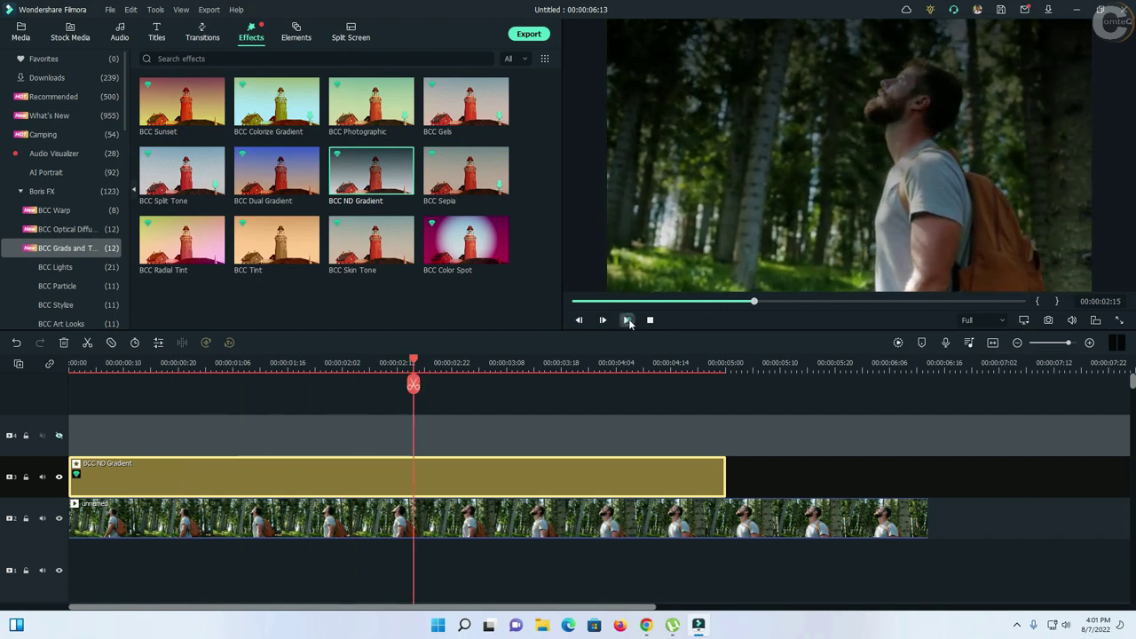
{"action": "left_click", "coordinate": [627, 320]}
Delete both the BCC ND Gradient effect and the hiker clip from the timeline
{"action": "left_click", "coordinate": [156, 474]}
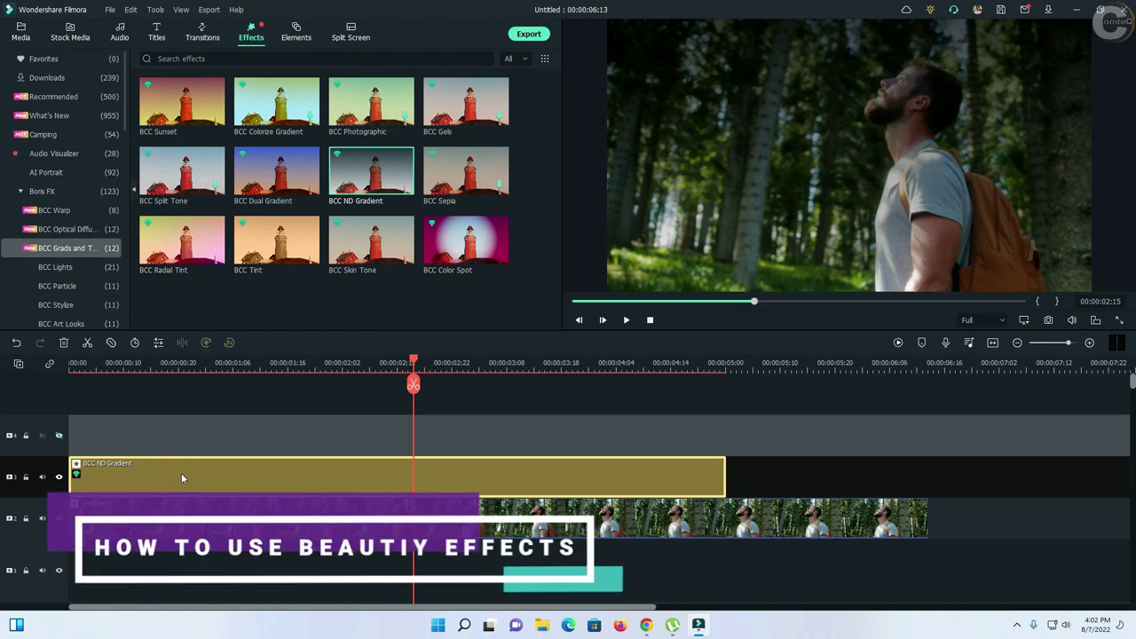
{"action": "left_click", "coordinate": [185, 474]}
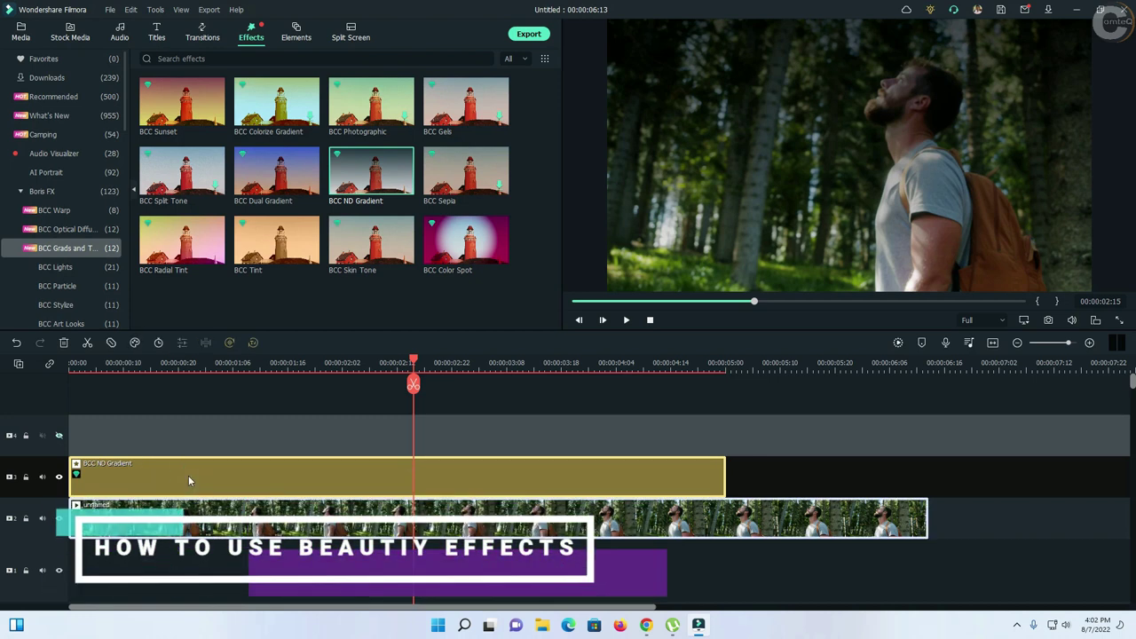
{"action": "right_click", "coordinate": [185, 510]}
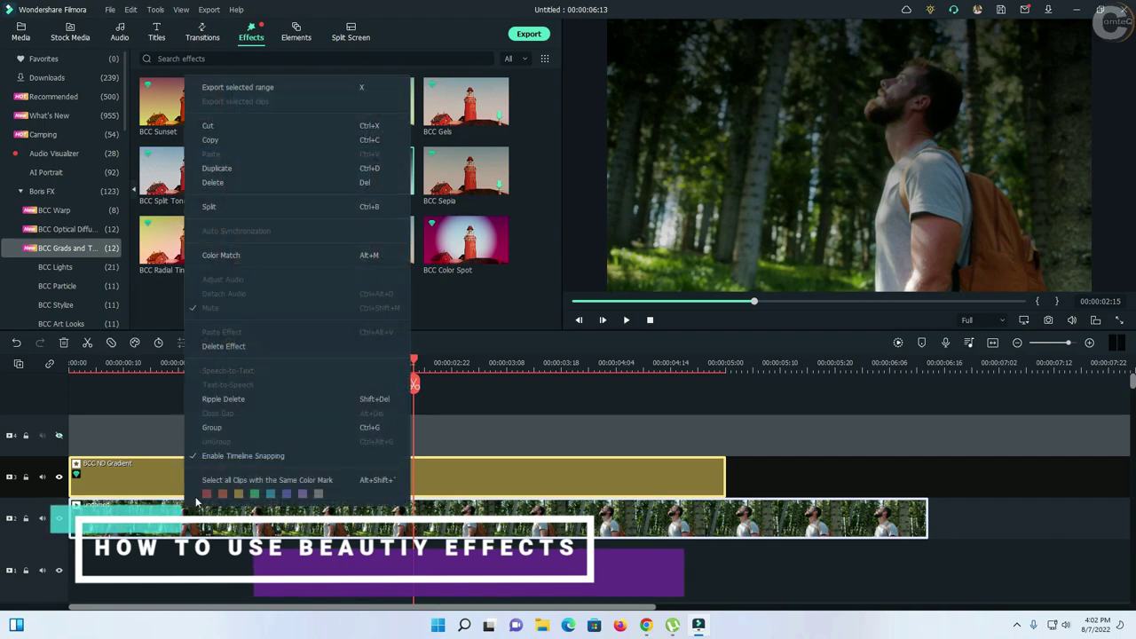
{"action": "left_click", "coordinate": [223, 185]}
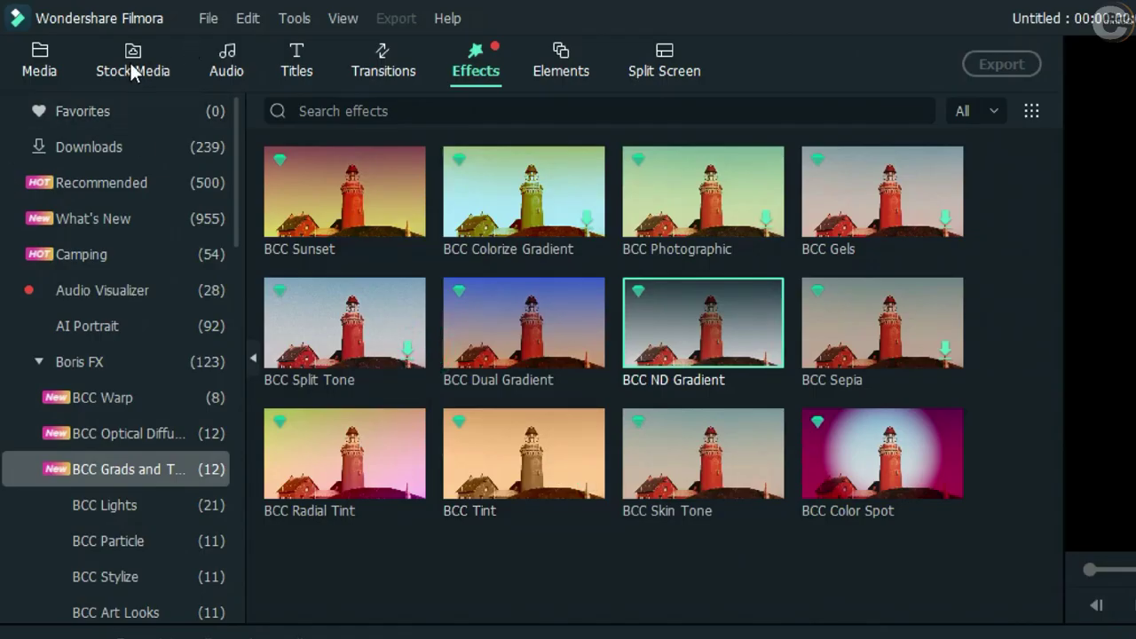
Place the downloaded stock photo of the woman on a yellow background at the start of a new video track 5
{"action": "left_click", "coordinate": [131, 61]}
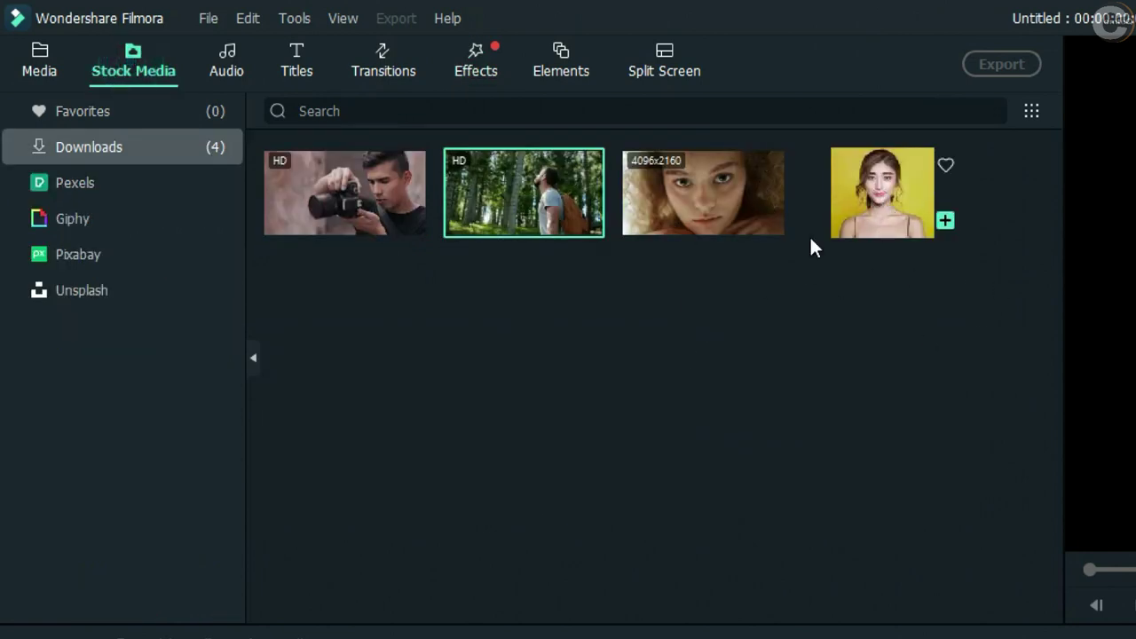
{"action": "left_click_drag", "start_coordinate": [882, 188], "coordinate": [37, 407]}
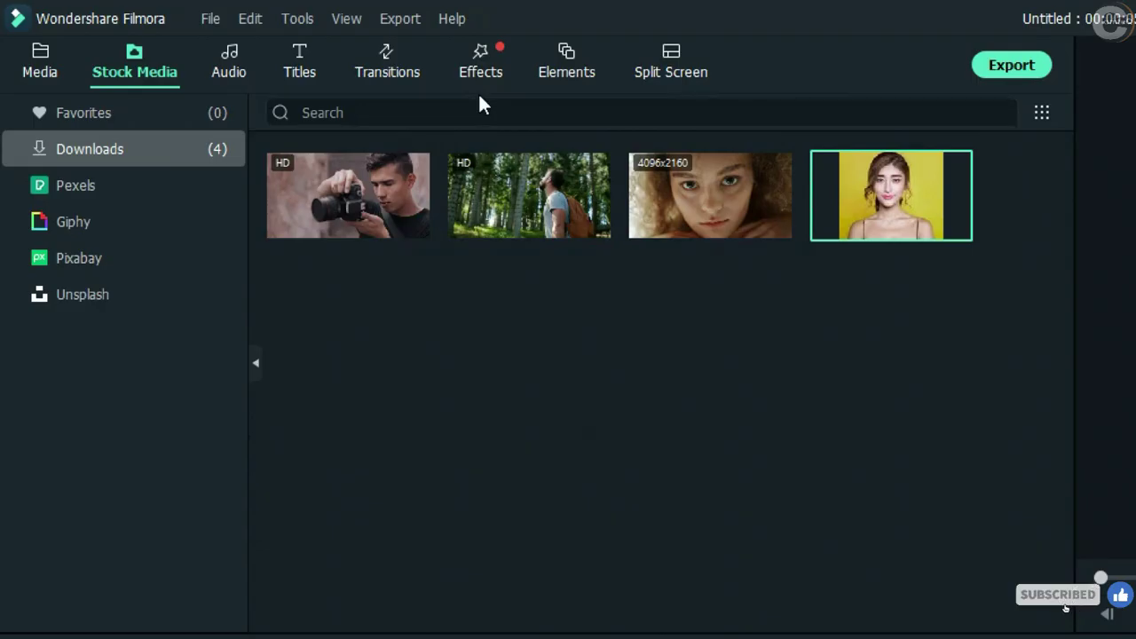
Search the effects library for "beautify"
{"action": "left_click", "coordinate": [486, 67]}
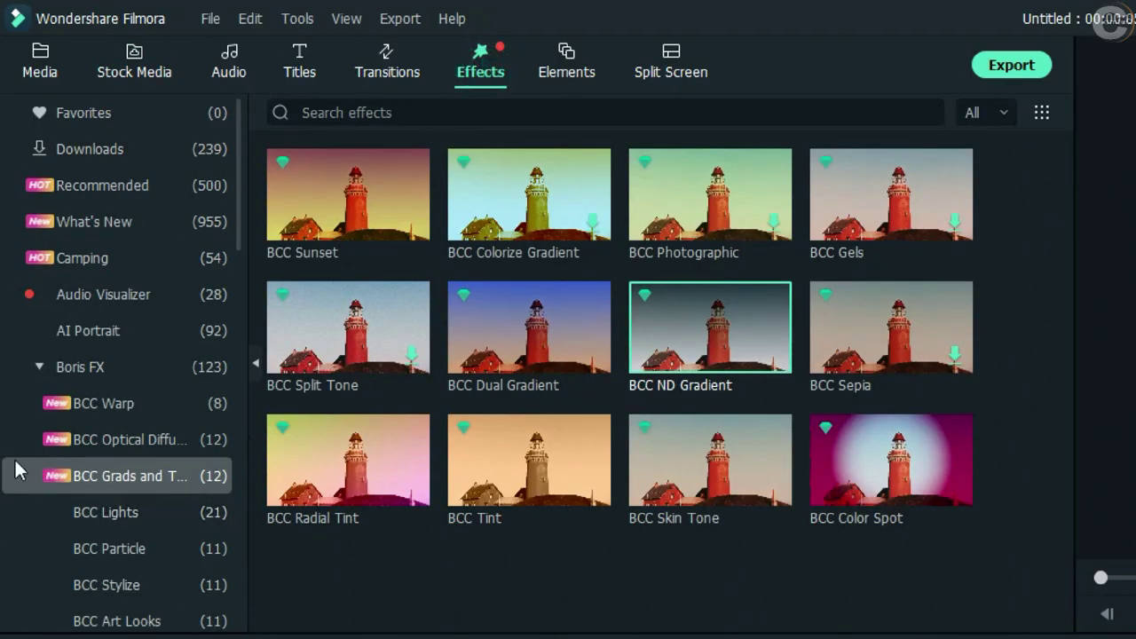
{"action": "left_click", "coordinate": [342, 112]}
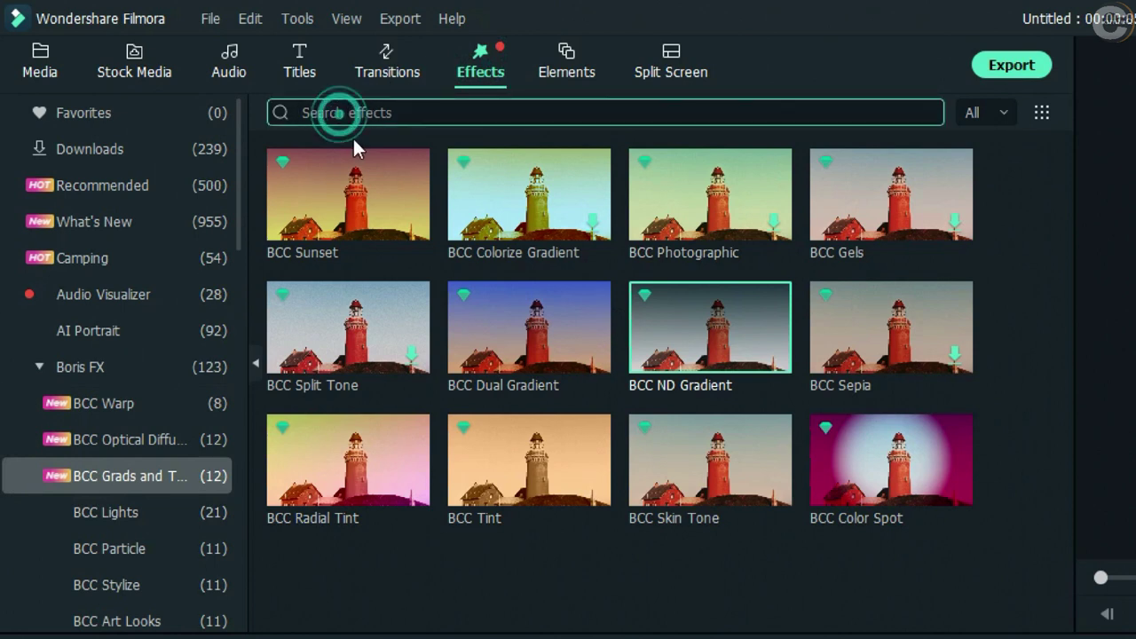
{"action": "type", "text": "be"}
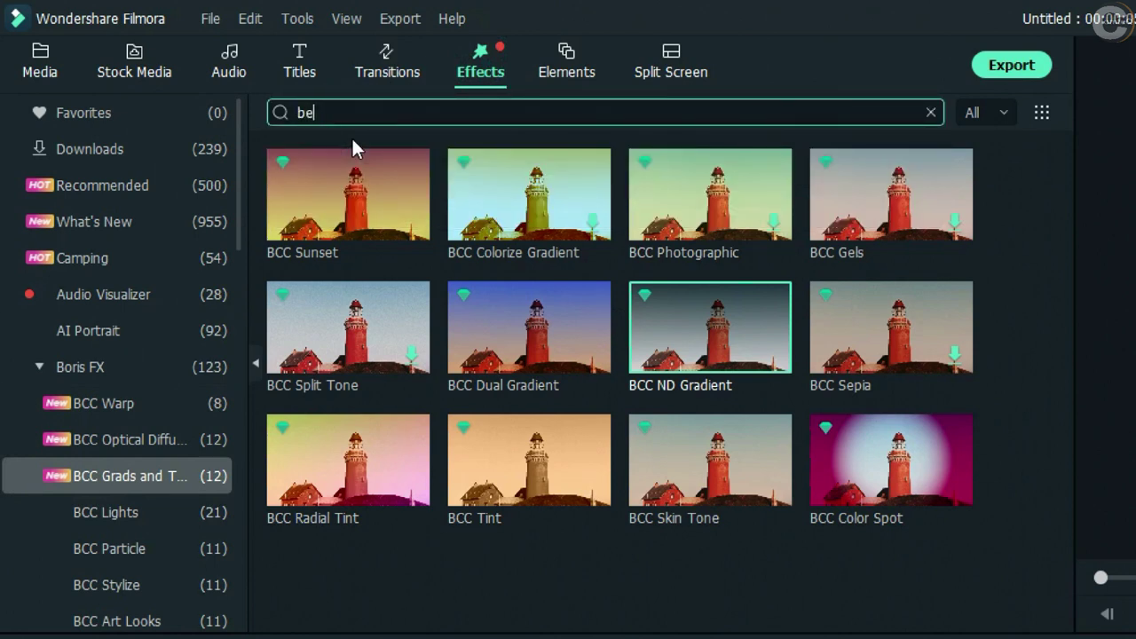
{"action": "type", "text": "autify"}
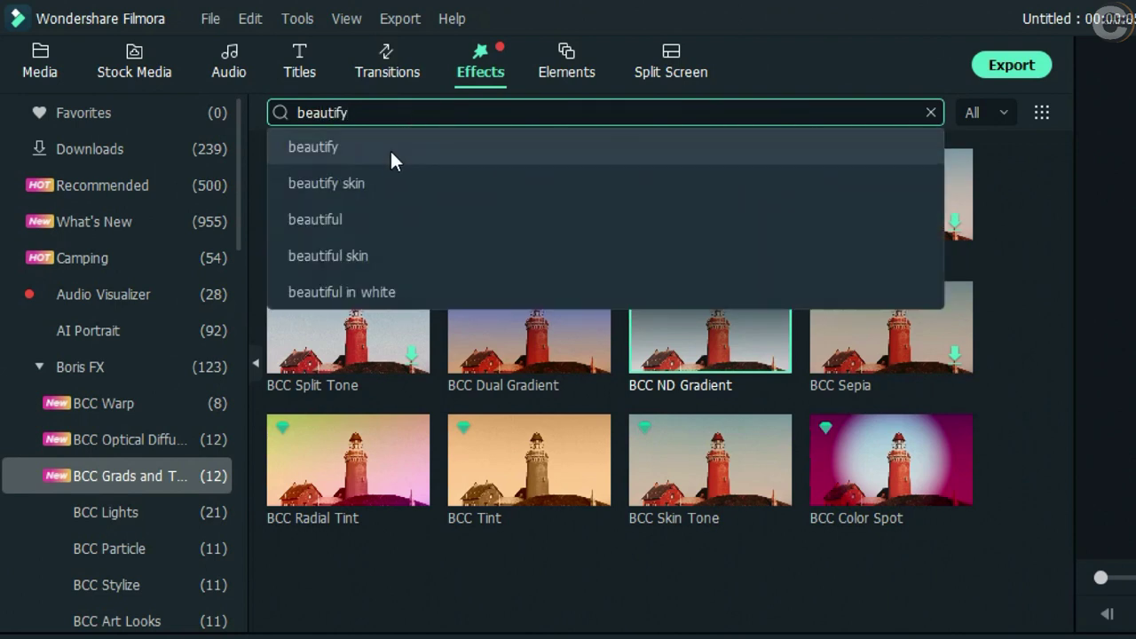
{"action": "left_click", "coordinate": [385, 152]}
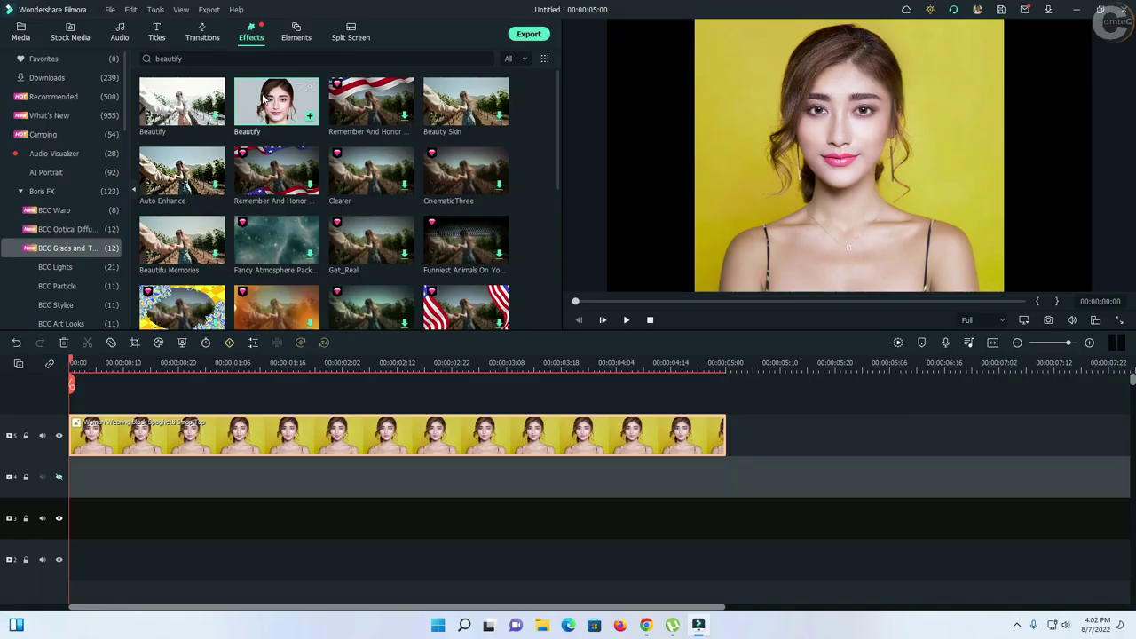
Place the Beautify effect with the portrait thumbnail at the start of video track 6 and shift it away and back to compare the photo
{"action": "left_click_drag", "start_coordinate": [264, 99], "coordinate": [40, 396]}
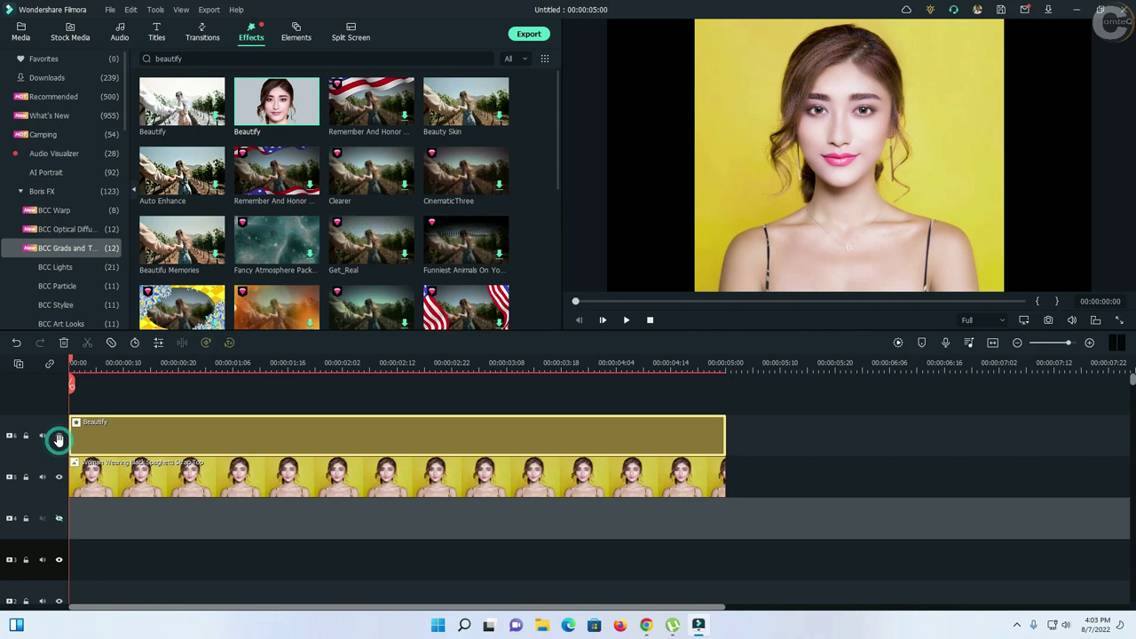
{"action": "left_click_drag", "start_coordinate": [230, 441], "coordinate": [517, 440]}
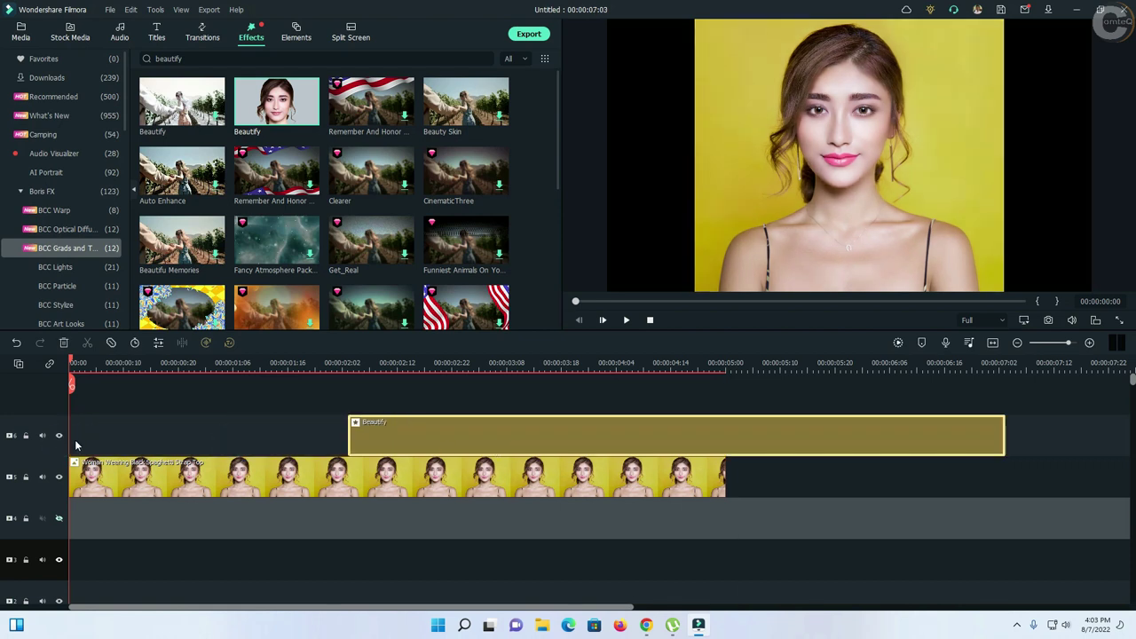
{"action": "left_click_drag", "start_coordinate": [435, 443], "coordinate": [162, 432]}
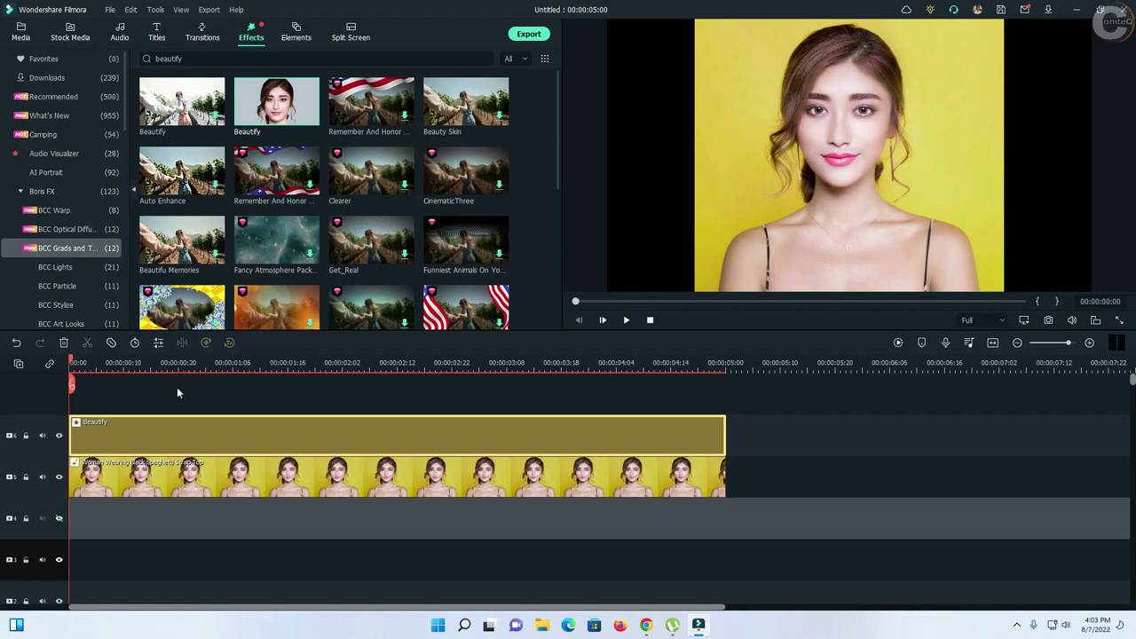
Open the Beautify effect's settings and review its Face, Eye and Nose options
{"action": "double_click", "coordinate": [126, 433]}
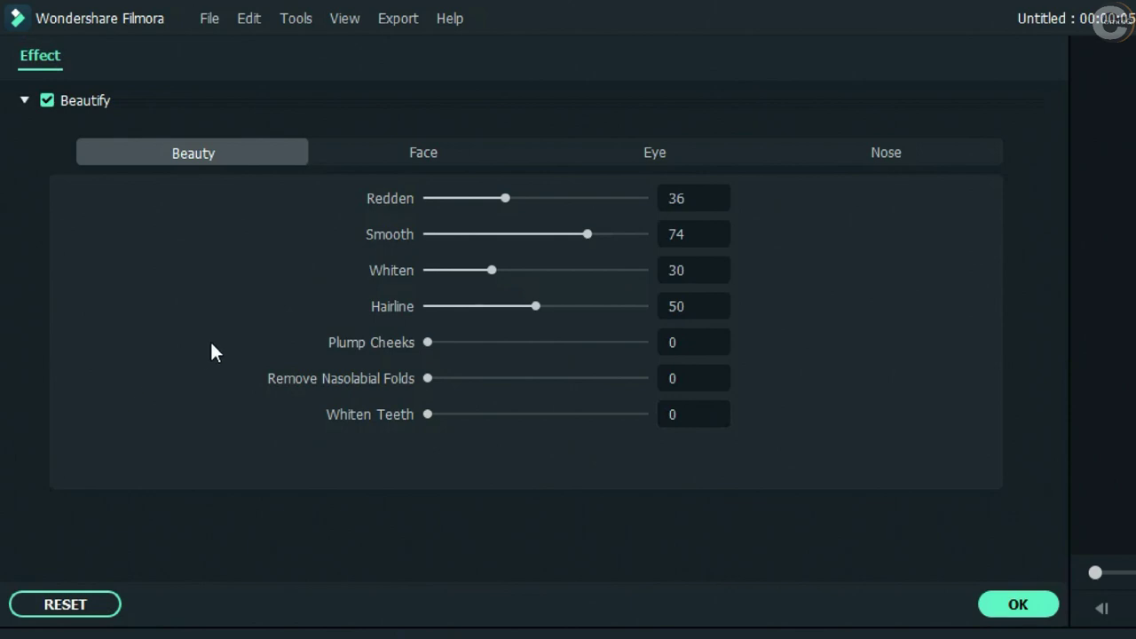
{"action": "left_click", "coordinate": [417, 160]}
{"action": "left_click", "coordinate": [653, 156]}
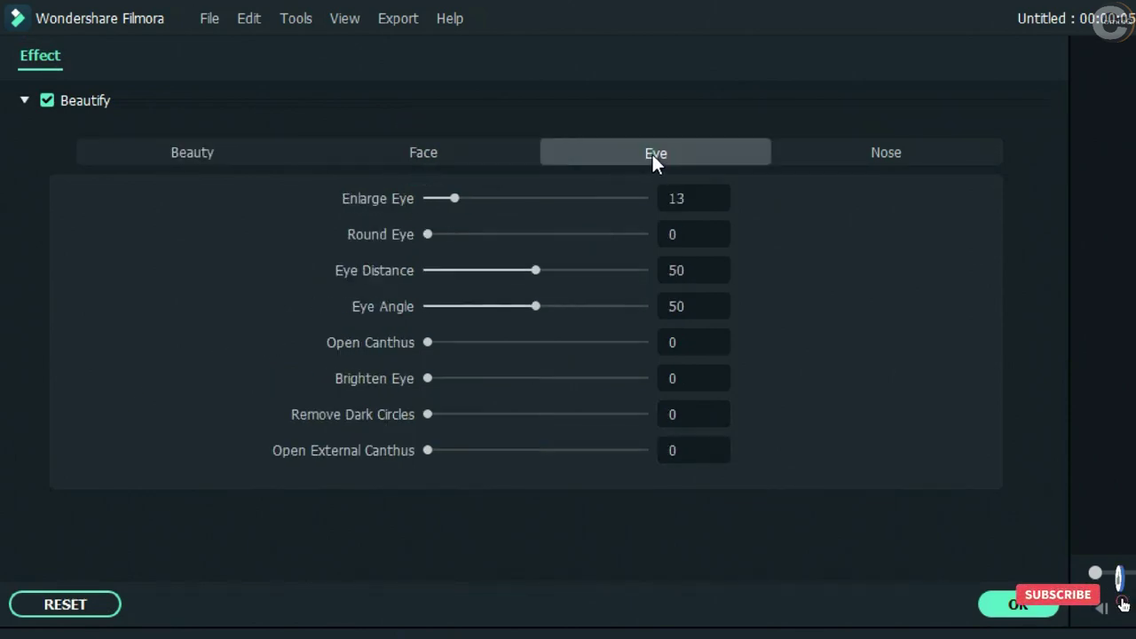
{"action": "left_click", "coordinate": [889, 153]}
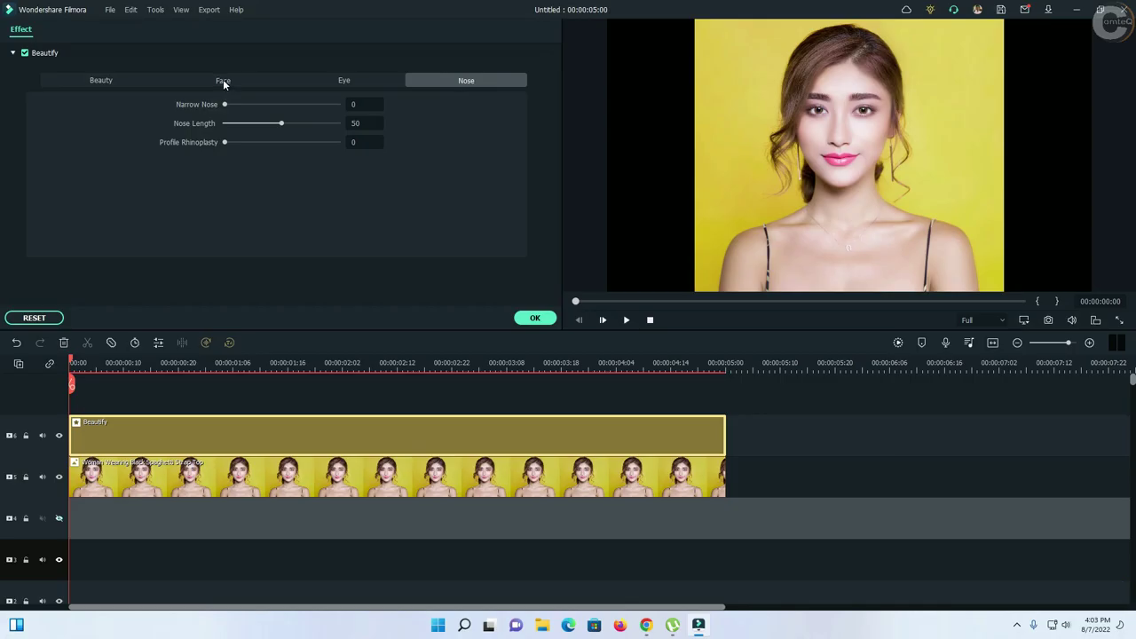
Try a higher Shin Face Shape amount in Beautify's Face settings and reset that parameter
{"action": "left_click", "coordinate": [423, 151]}
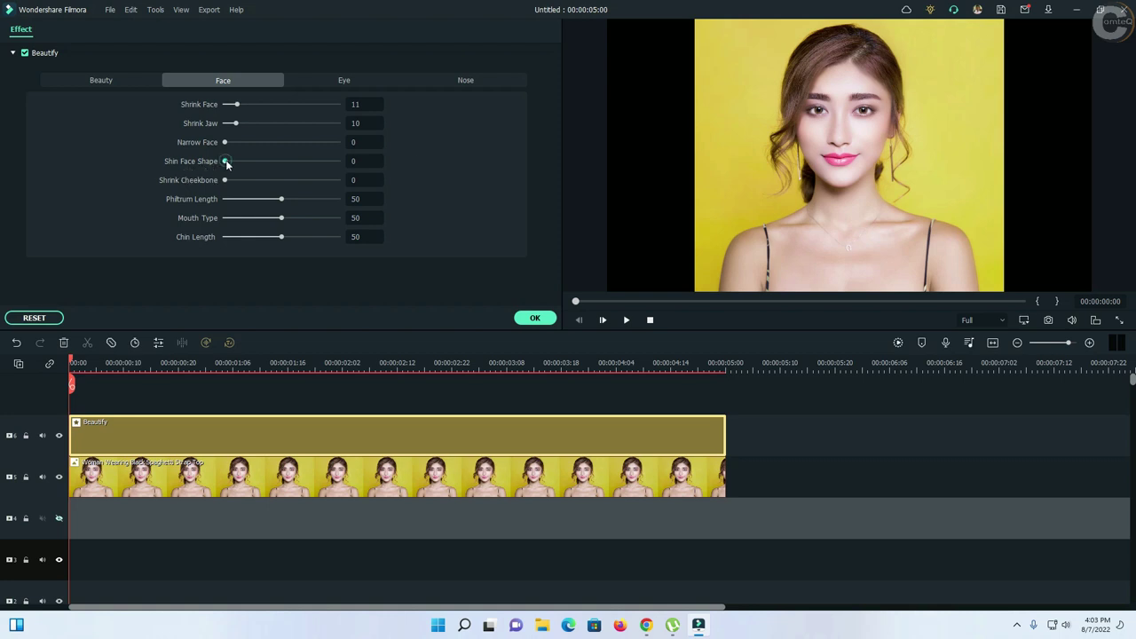
{"action": "left_click_drag", "start_coordinate": [224, 161], "coordinate": [347, 164]}
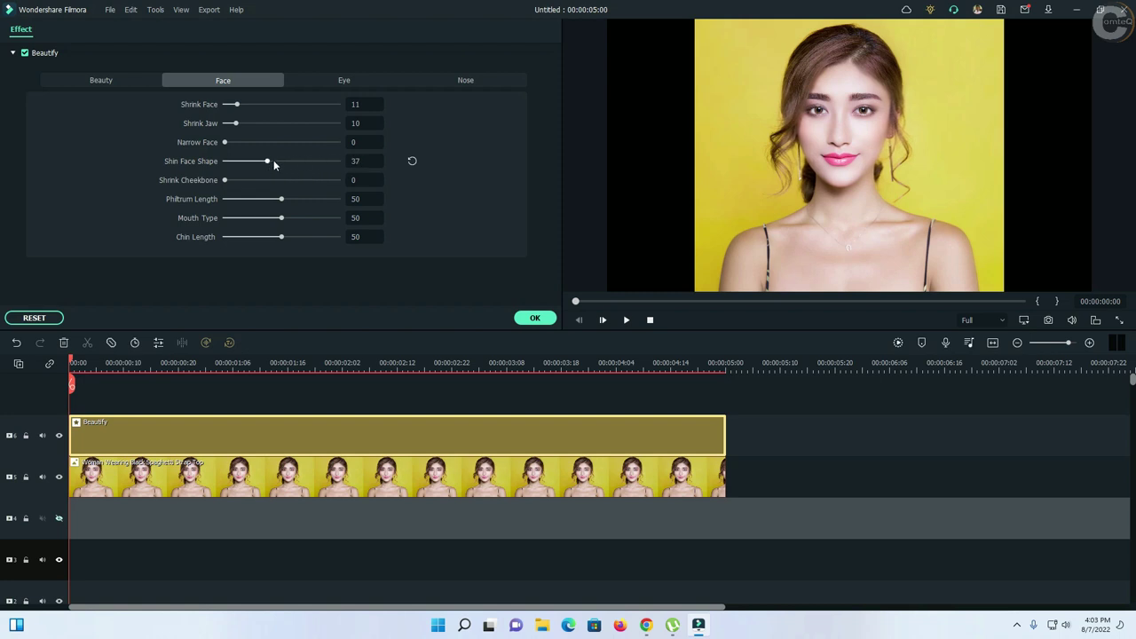
{"action": "mouse_move", "coordinate": [273, 159]}
{"action": "left_mouse_down"}
{"action": "mouse_move", "coordinate": [323, 162]}
{"action": "mouse_move", "coordinate": [231, 163]}
{"action": "mouse_move", "coordinate": [270, 162]}
{"action": "left_mouse_up"}
{"action": "left_click", "coordinate": [412, 161]}
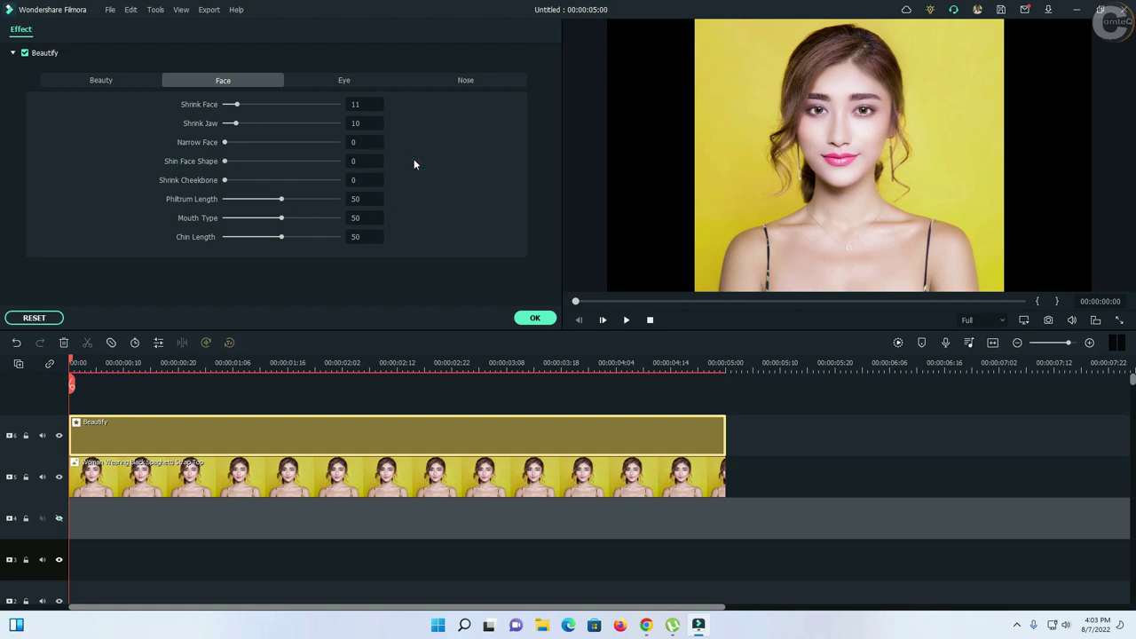
Adjust the Enlarge Eye amount in Beautify's Eye settings to see its effect on the portrait
{"action": "left_click", "coordinate": [348, 81]}
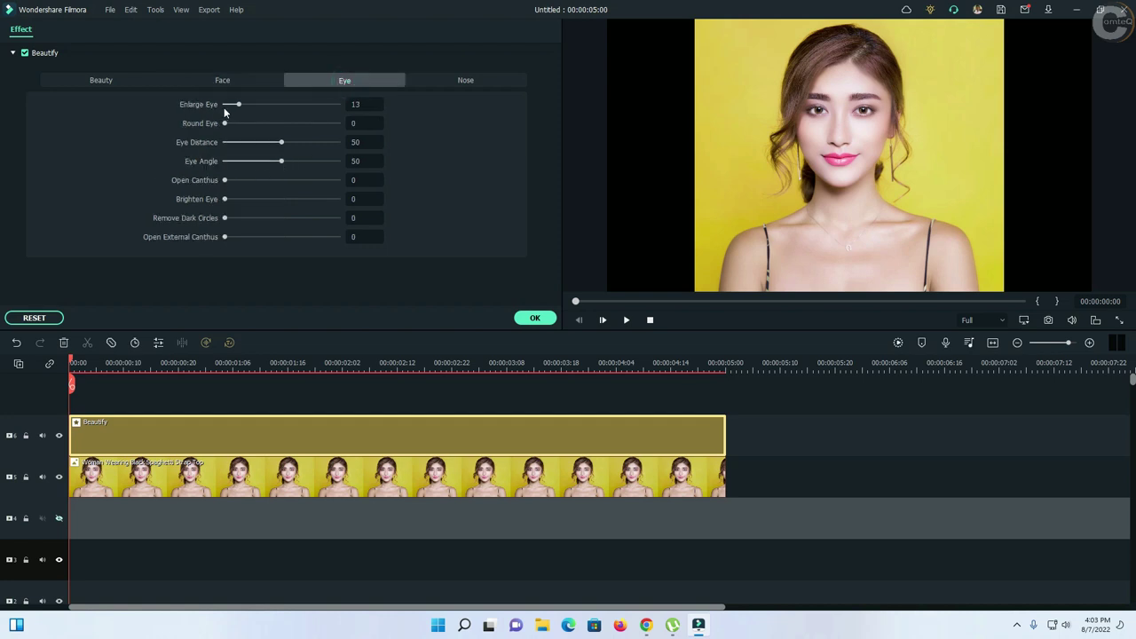
{"action": "left_click_drag", "start_coordinate": [238, 104], "coordinate": [373, 110]}
{"action": "mouse_move", "coordinate": [243, 113]}
{"action": "left_mouse_down"}
{"action": "mouse_move", "coordinate": [228, 113]}
{"action": "mouse_move", "coordinate": [295, 114]}
{"action": "mouse_move", "coordinate": [264, 119]}
{"action": "left_mouse_up"}
Set Narrow Nose to 6 in Beautify's Nose settings
{"action": "left_click", "coordinate": [480, 77]}
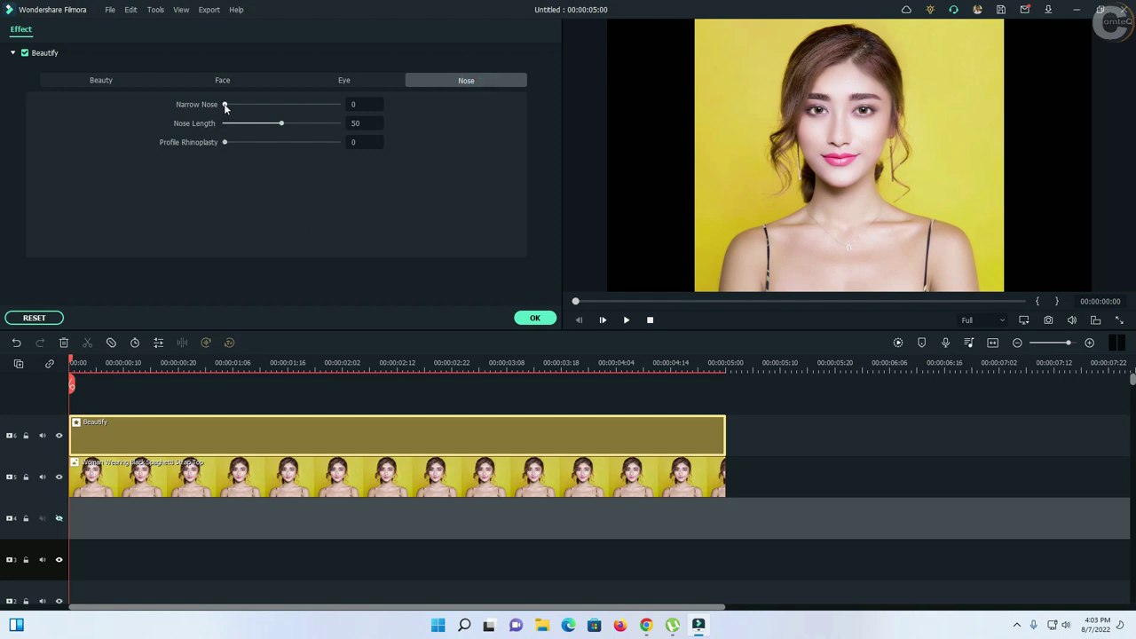
{"action": "mouse_move", "coordinate": [224, 105]}
{"action": "left_mouse_down"}
{"action": "mouse_move", "coordinate": [323, 112]}
{"action": "mouse_move", "coordinate": [230, 118]}
{"action": "left_mouse_up"}
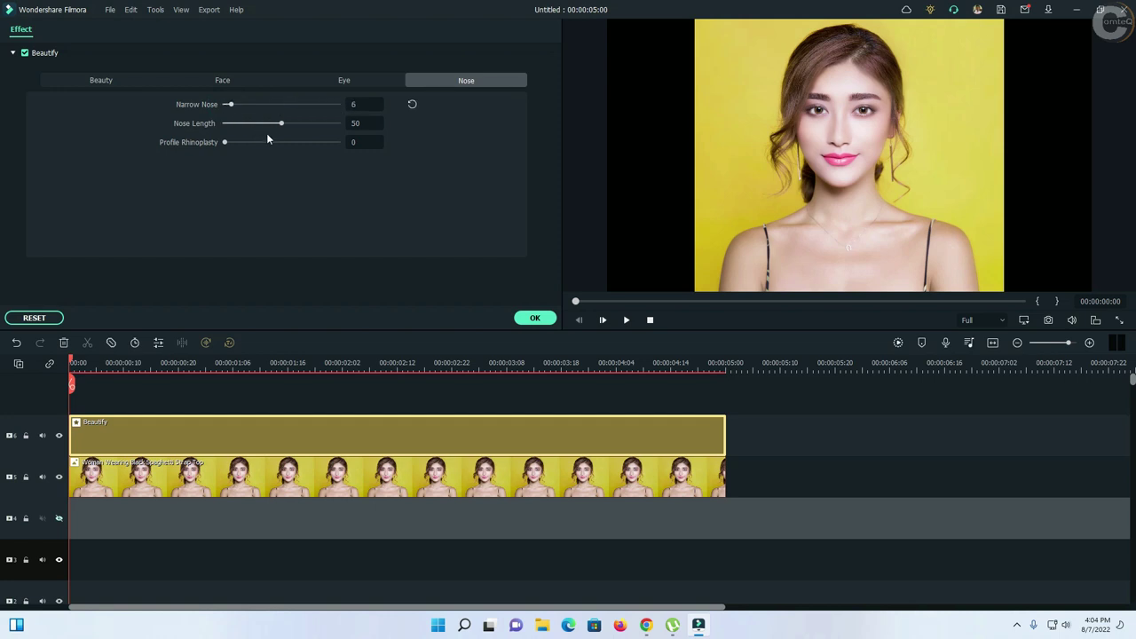